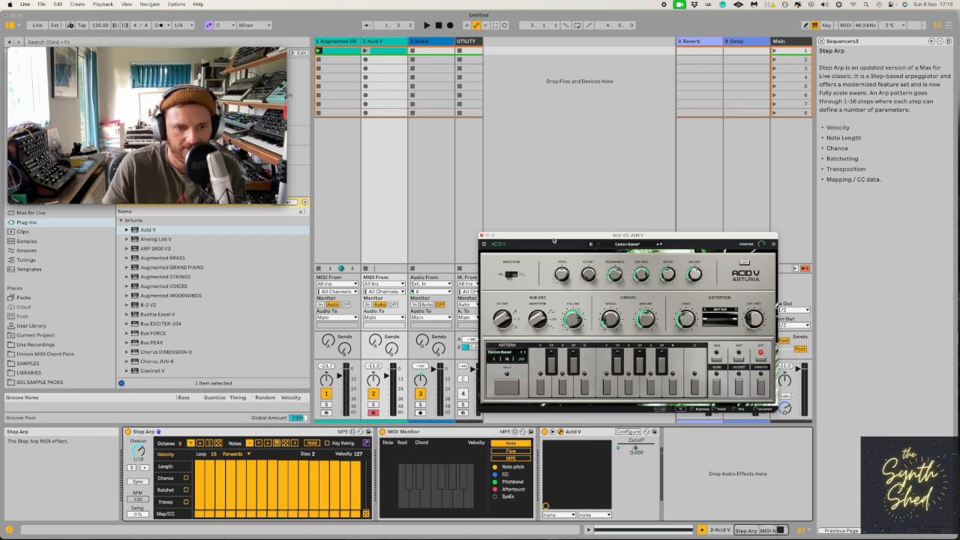
Move the Acid V plug-in window clear of the device chain and select the Step Arp device.
{"action": "left_click_drag", "start_coordinate": [553, 239], "coordinate": [512, 237]}
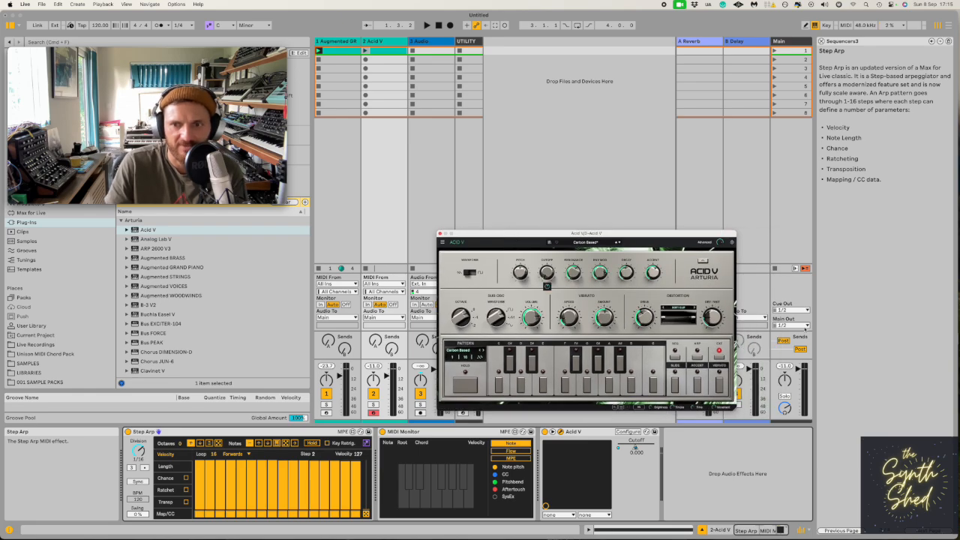
{"action": "left_click_drag", "start_coordinate": [636, 246], "coordinate": [586, 240]}
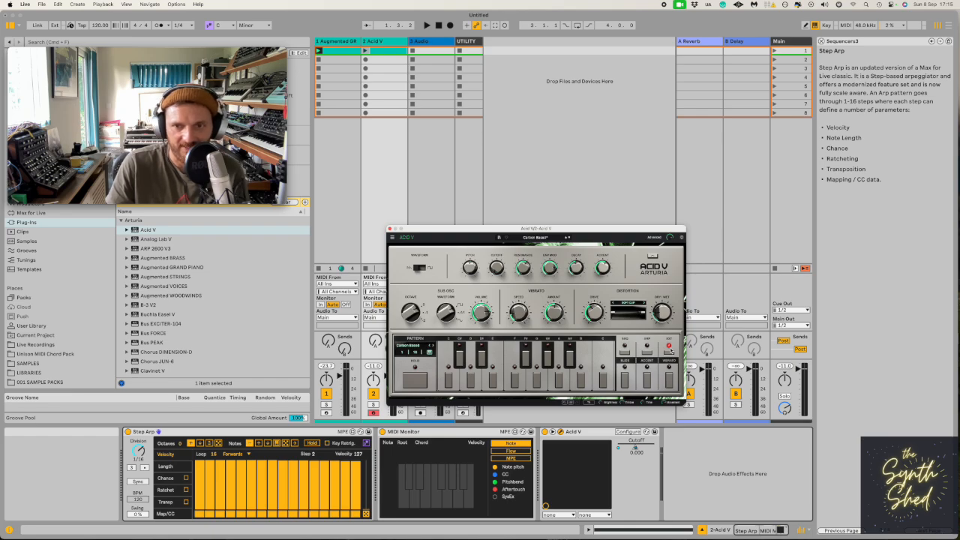
{"action": "left_click_drag", "start_coordinate": [503, 230], "coordinate": [572, 246]}
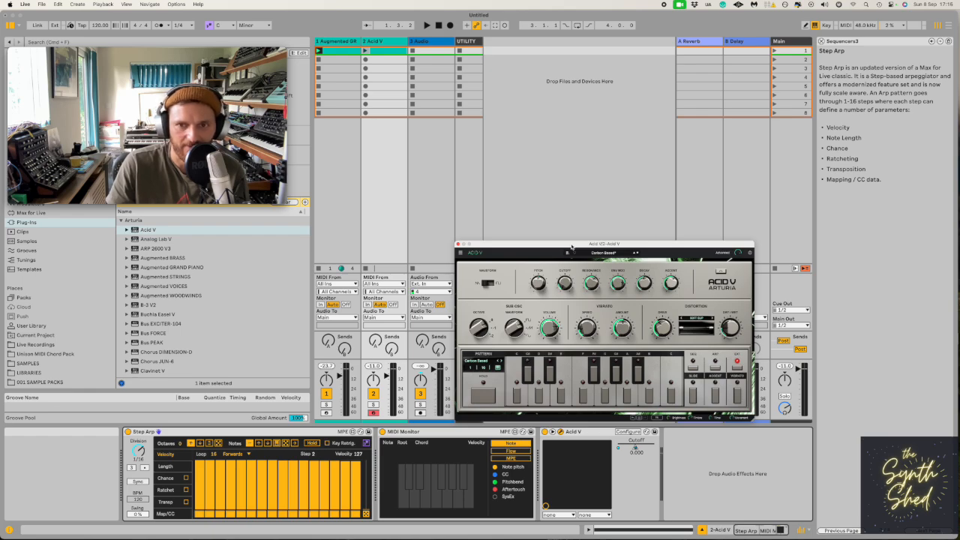
{"action": "left_click", "coordinate": [176, 435]}
{"action": "left_click_drag", "start_coordinate": [525, 252], "coordinate": [623, 344]}
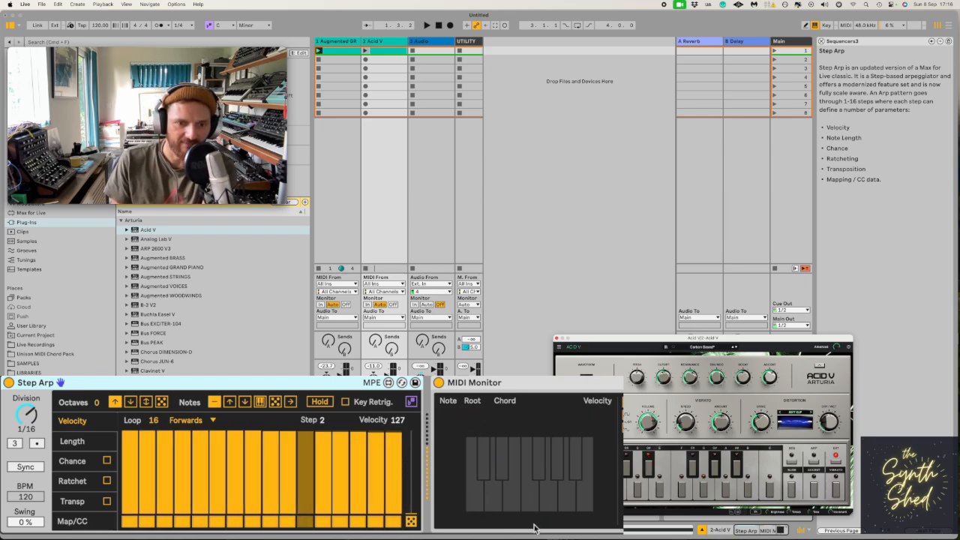
Enable Hold in Step Arp and switch off steps 1, 4, 6, 10, 13, 15 and 16.
{"action": "left_click", "coordinate": [326, 402]}
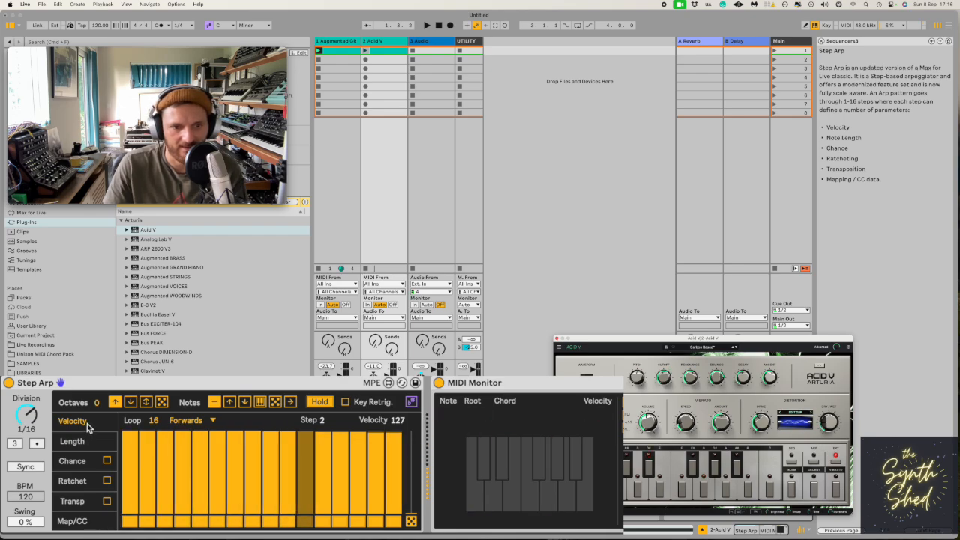
{"action": "left_click", "coordinate": [129, 522]}
{"action": "left_click", "coordinate": [217, 521]}
{"action": "left_click", "coordinate": [288, 522]}
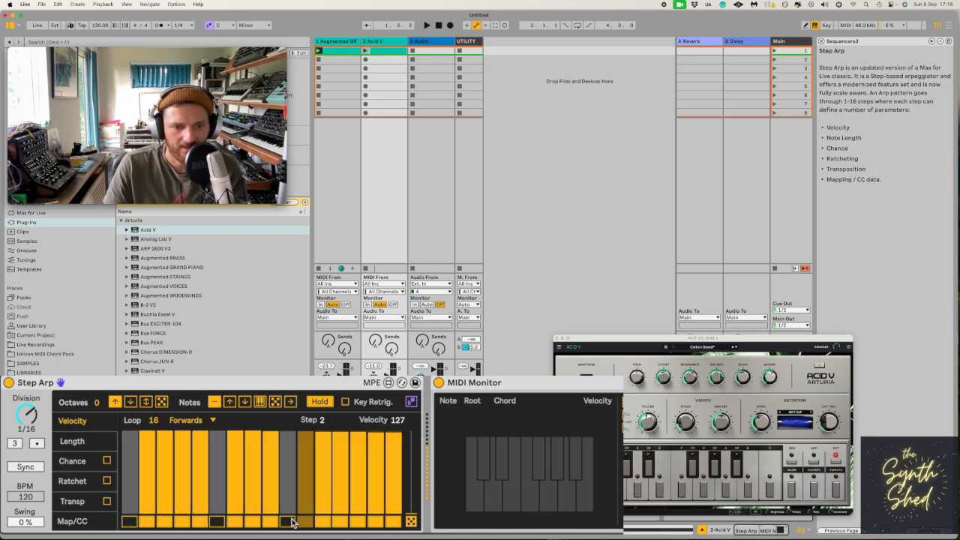
{"action": "left_click", "coordinate": [341, 522]}
{"action": "left_click", "coordinate": [376, 522]}
{"action": "left_click", "coordinate": [393, 522]}
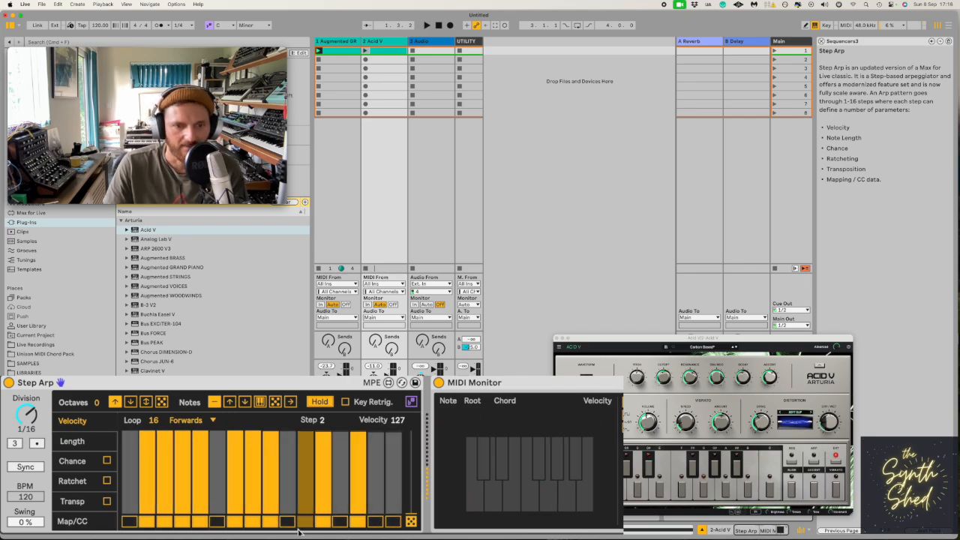
{"action": "left_click", "coordinate": [182, 522]}
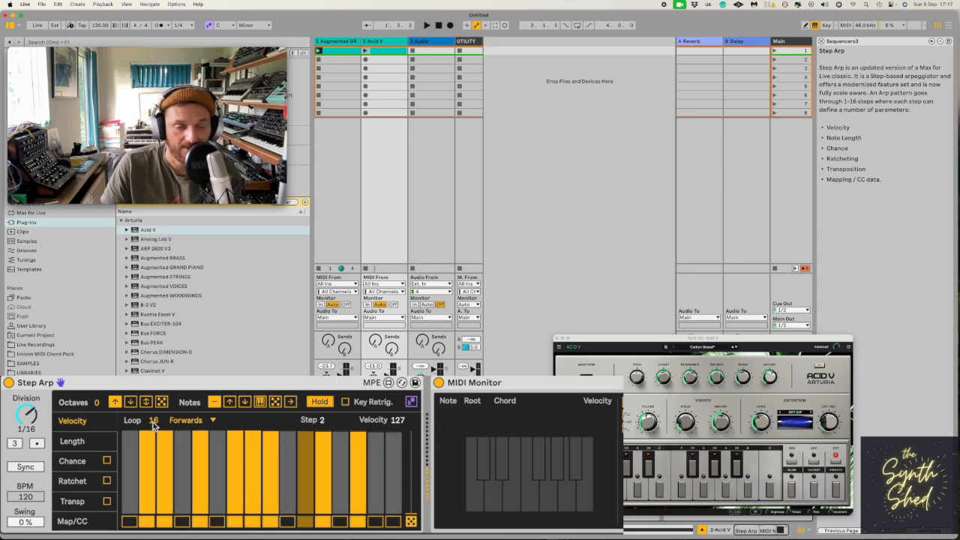
Try shortening the Step Arp loop to 9 steps and restore it to 16.
{"action": "left_click_drag", "start_coordinate": [154, 419], "coordinate": [156, 454]}
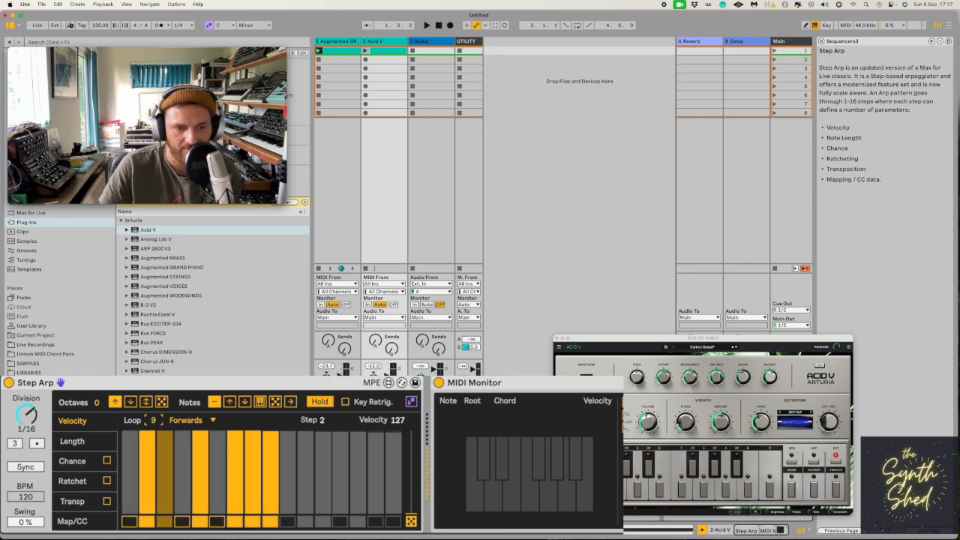
{"action": "left_click_drag", "start_coordinate": [156, 420], "coordinate": [156, 393]}
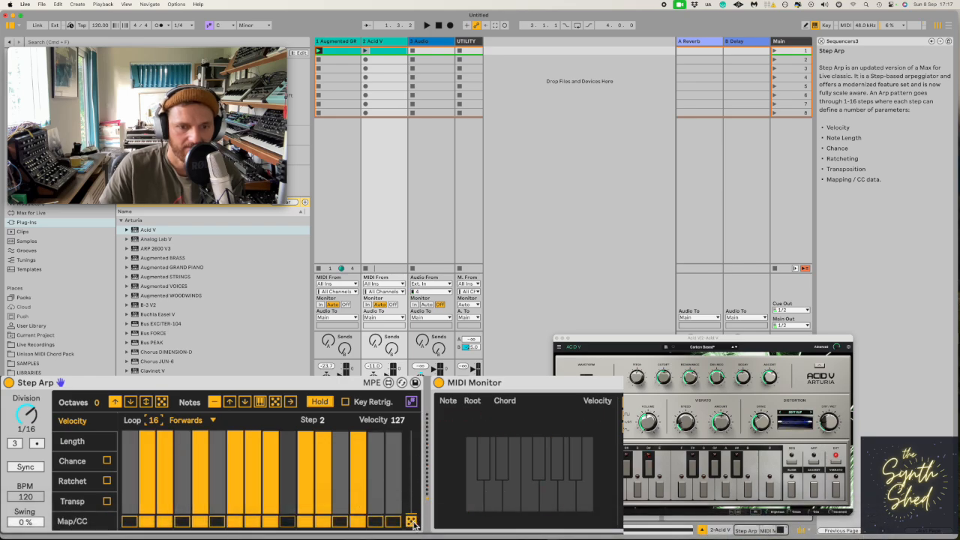
Try randomizing the step velocities within a low, a high and a narrow middle random range.
{"action": "left_click", "coordinate": [92, 422]}
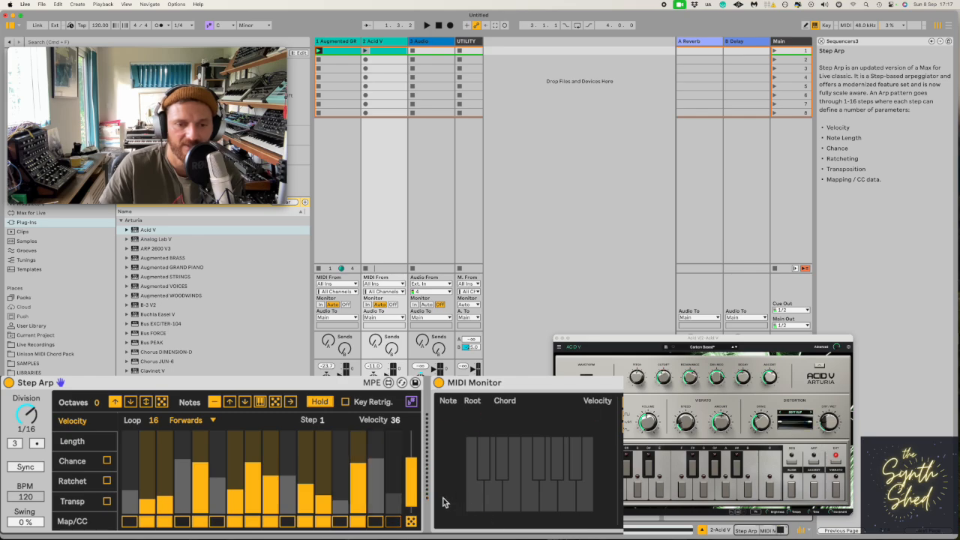
{"action": "mouse_move", "coordinate": [410, 482]}
{"action": "left_mouse_down"}
{"action": "mouse_move", "coordinate": [409, 455]}
{"action": "mouse_move", "coordinate": [413, 510]}
{"action": "left_mouse_up"}
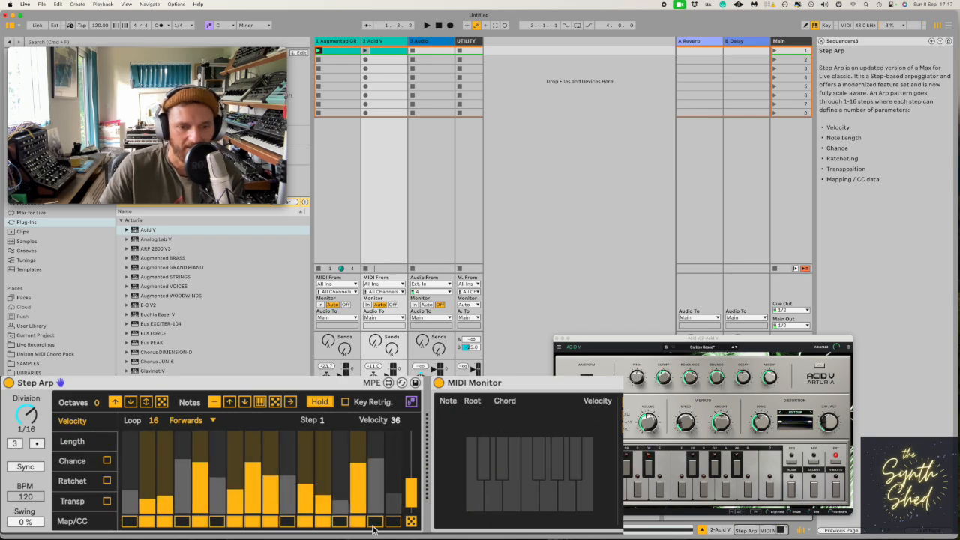
{"action": "left_click", "coordinate": [411, 521]}
{"action": "left_click_drag", "start_coordinate": [408, 497], "coordinate": [413, 448]}
{"action": "left_click", "coordinate": [408, 519]}
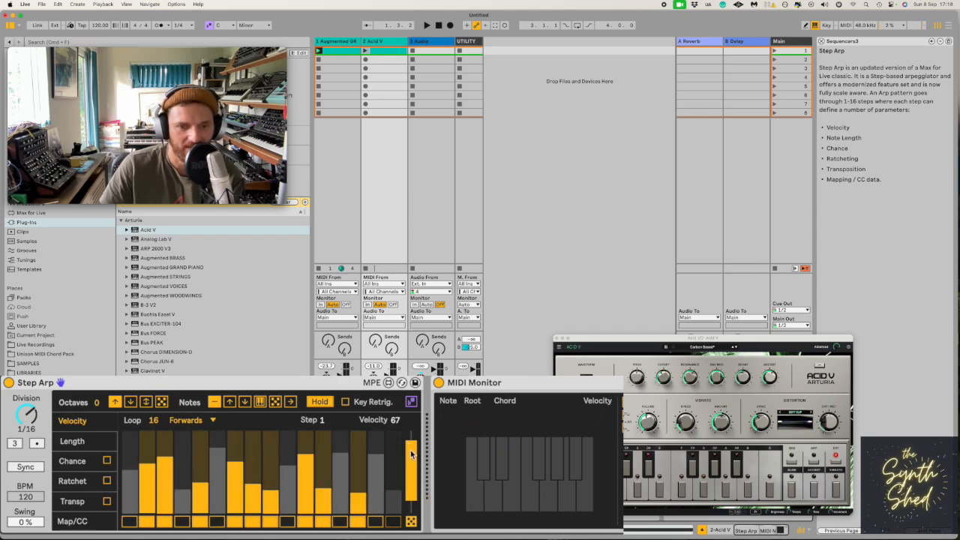
{"action": "left_click_drag", "start_coordinate": [412, 461], "coordinate": [413, 476]}
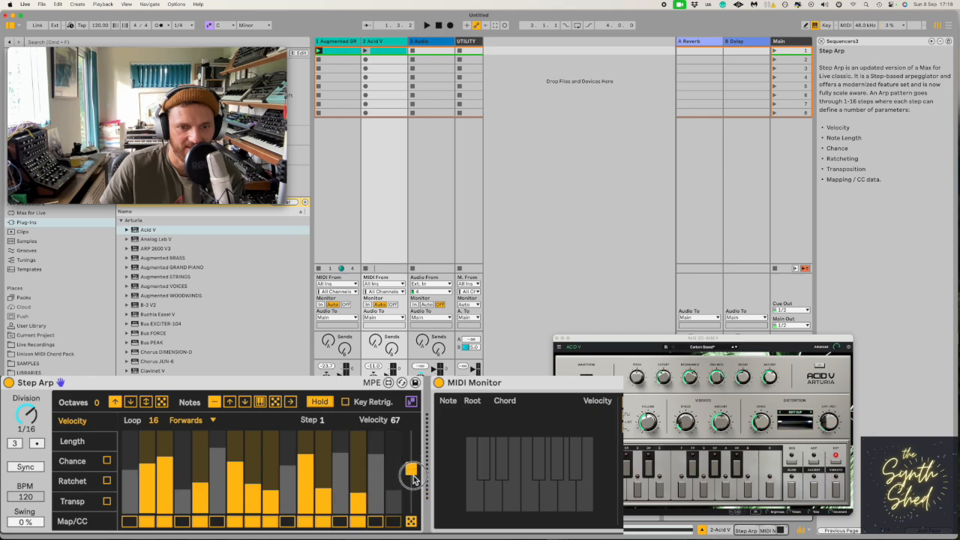
{"action": "left_click", "coordinate": [413, 522]}
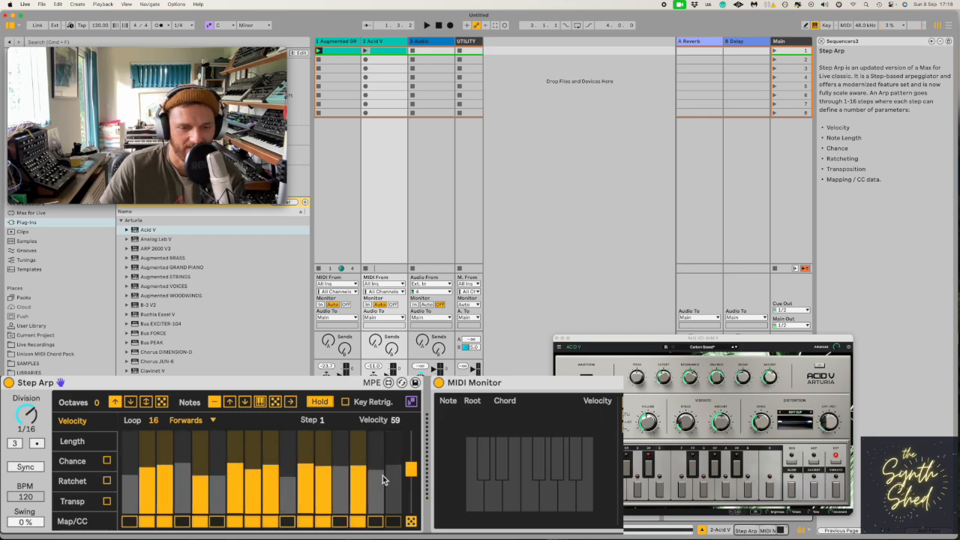
Widen the random range to its full extent and randomize the step velocities again.
{"action": "left_click_drag", "start_coordinate": [416, 435], "coordinate": [423, 511]}
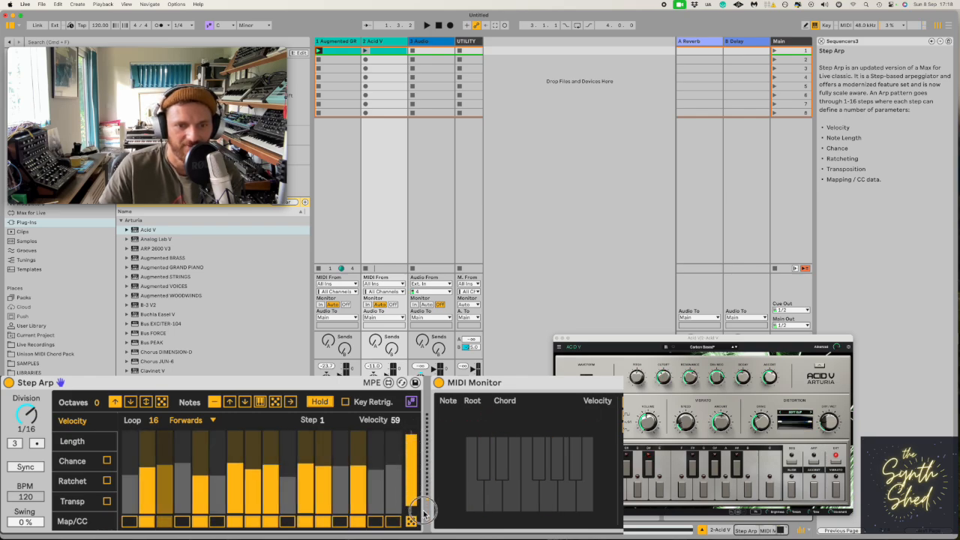
{"action": "left_click", "coordinate": [412, 435]}
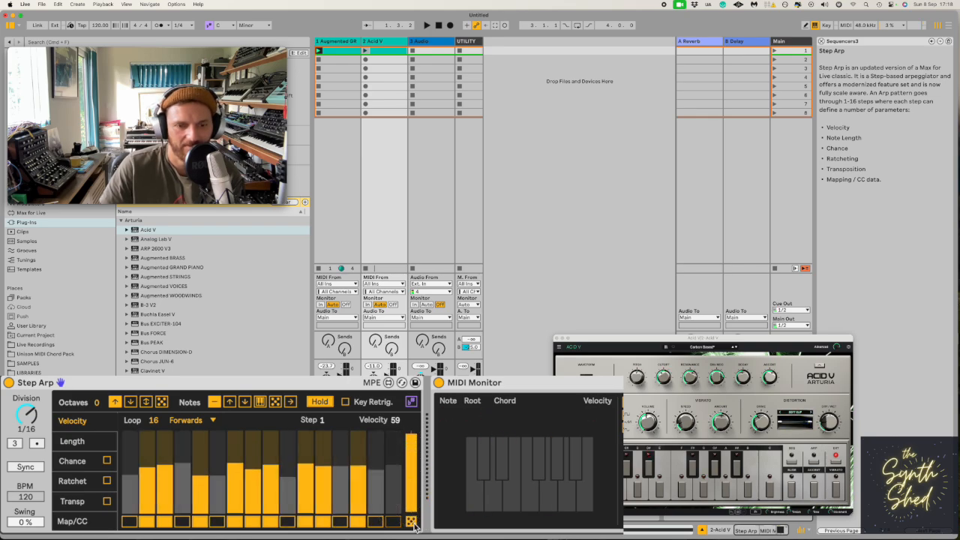
{"action": "left_click", "coordinate": [411, 521]}
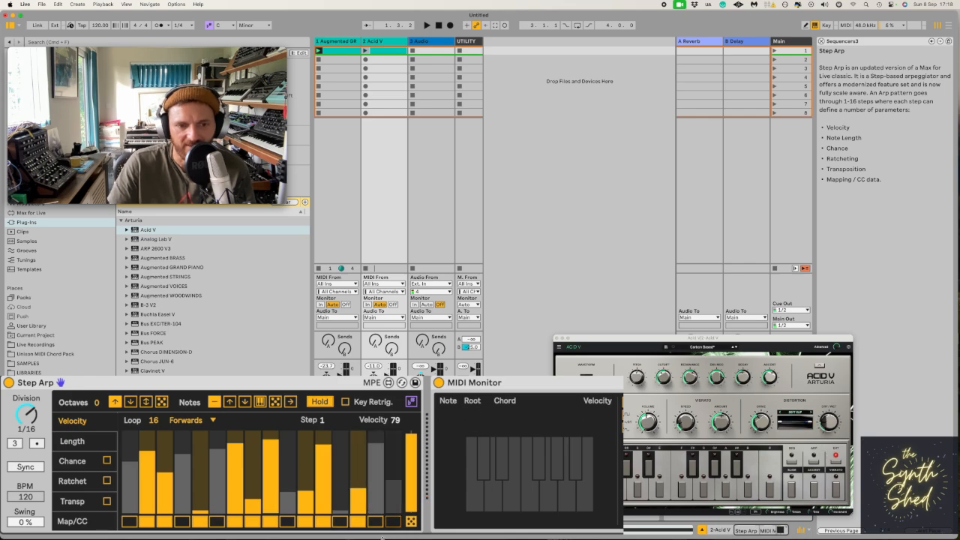
In the Length lane, switch on steps 1 and 16, redraw the lengths of steps 7 to 14, and set step 16's length to 57%.
{"action": "left_click", "coordinate": [73, 440]}
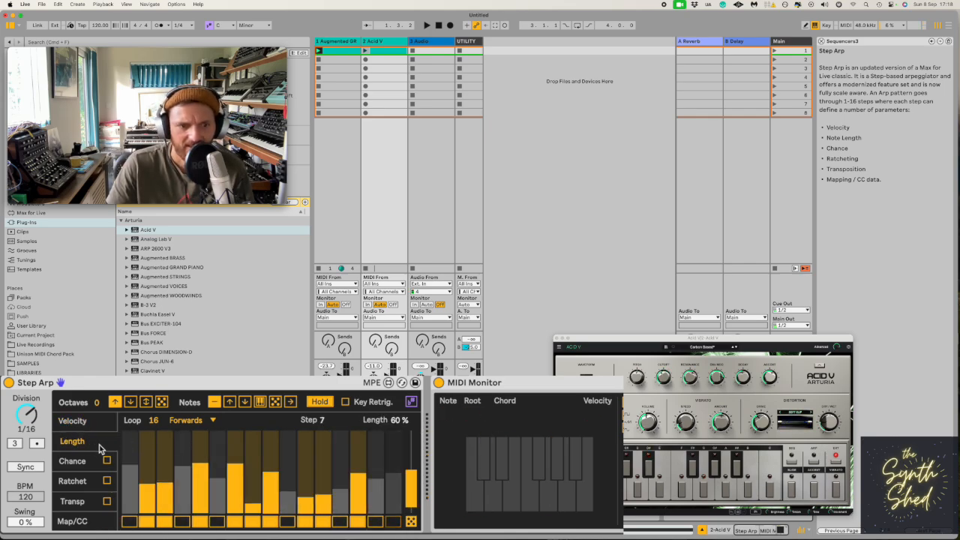
{"action": "left_click", "coordinate": [134, 525]}
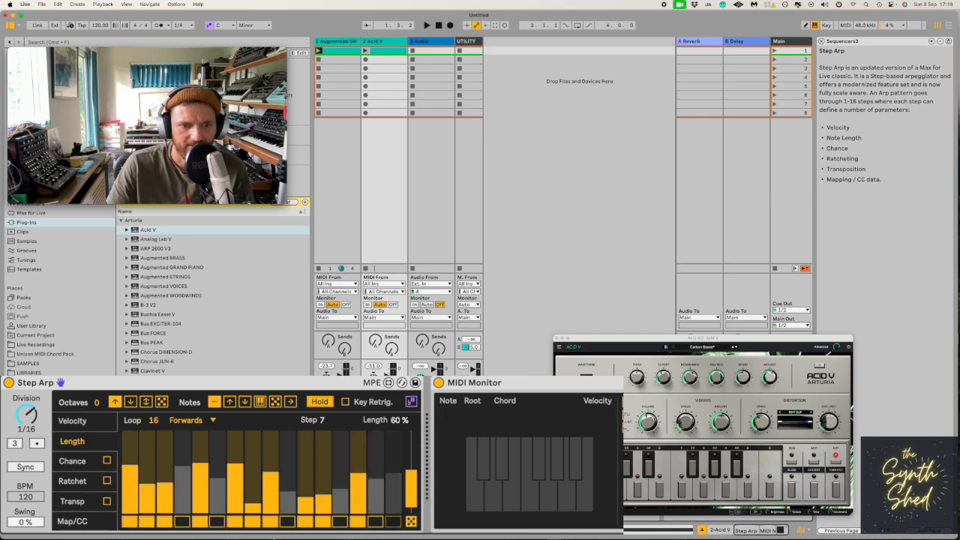
{"action": "mouse_move", "coordinate": [234, 468]}
{"action": "left_mouse_down"}
{"action": "mouse_move", "coordinate": [236, 484]}
{"action": "mouse_move", "coordinate": [275, 467]}
{"action": "mouse_move", "coordinate": [268, 487]}
{"action": "mouse_move", "coordinate": [309, 452]}
{"action": "mouse_move", "coordinate": [358, 452]}
{"action": "left_mouse_up"}
{"action": "left_click_drag", "start_coordinate": [398, 480], "coordinate": [397, 464]}
{"action": "left_click", "coordinate": [398, 522]}
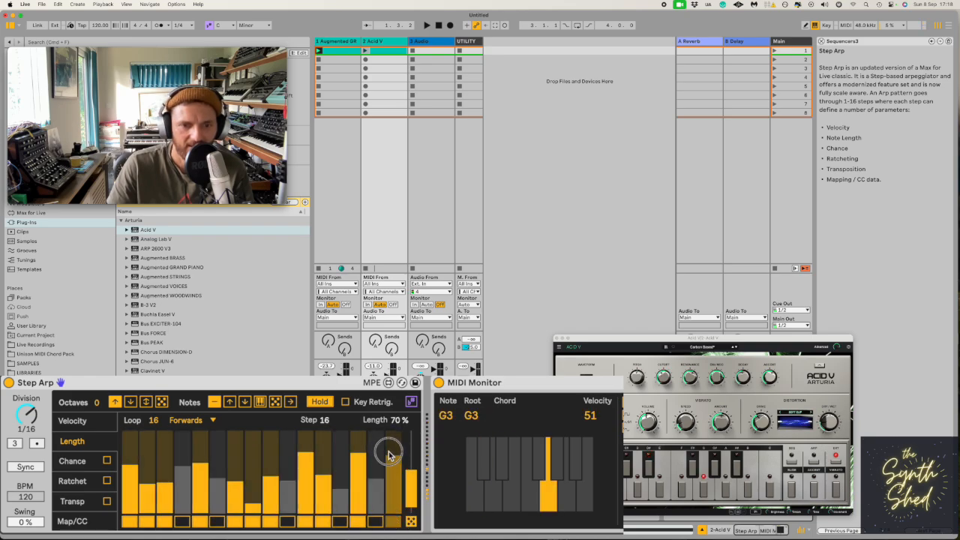
Compare the per-step patterns of Step Arp's Chance, Velocity and Length lanes.
{"action": "left_click", "coordinate": [99, 461]}
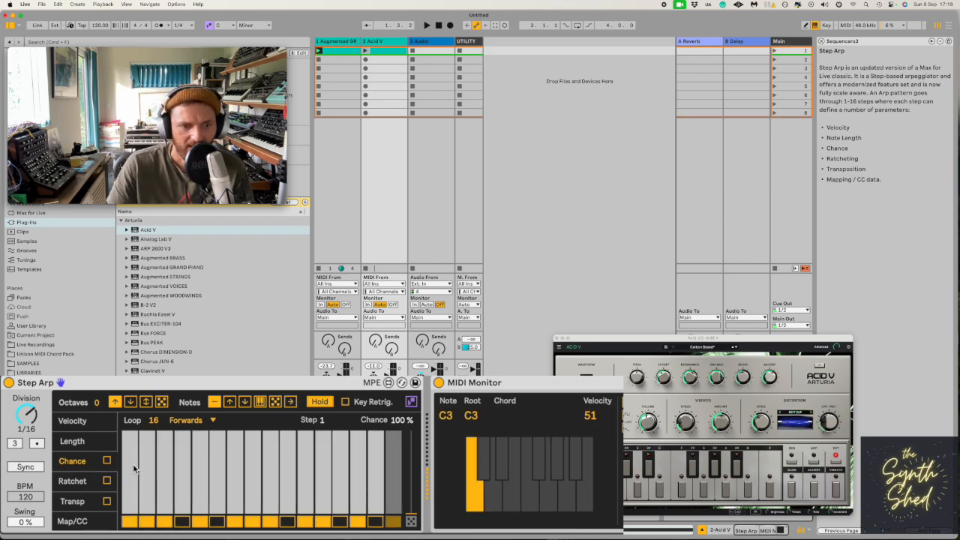
{"action": "left_click", "coordinate": [85, 422]}
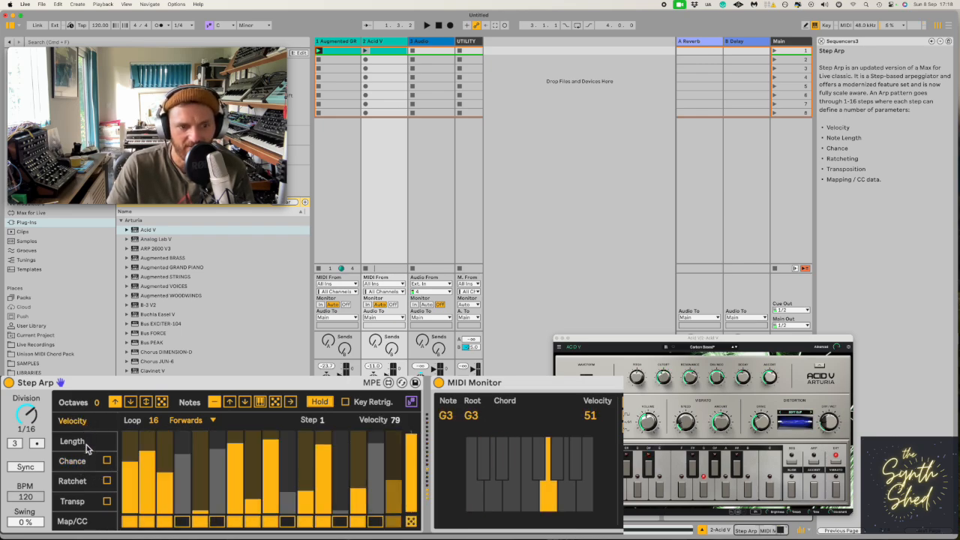
{"action": "left_click", "coordinate": [87, 442]}
{"action": "left_click", "coordinate": [85, 421]}
{"action": "left_click", "coordinate": [84, 439]}
{"action": "left_click", "coordinate": [84, 423]}
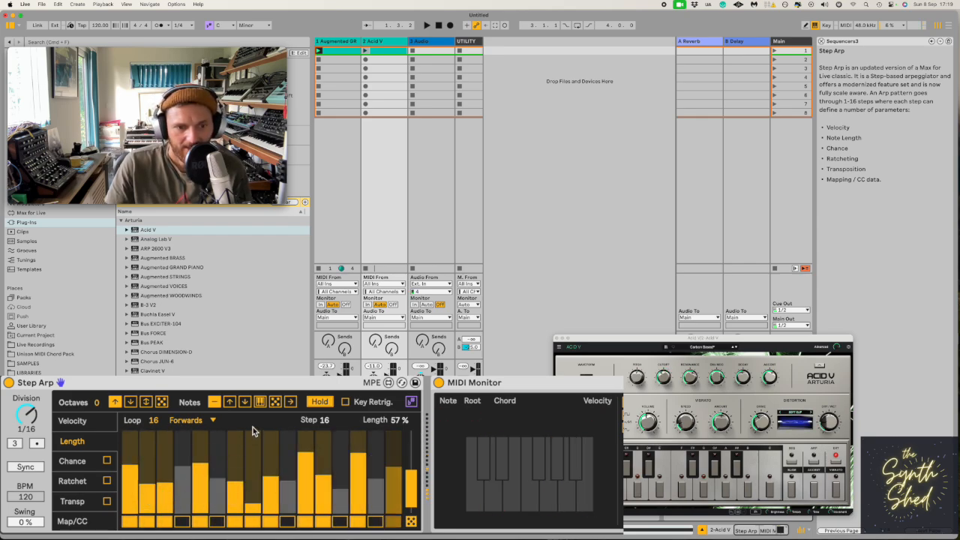
Try the ascending and descending note orders in Step Arp, and set the note order to random.
{"action": "left_click", "coordinate": [230, 405]}
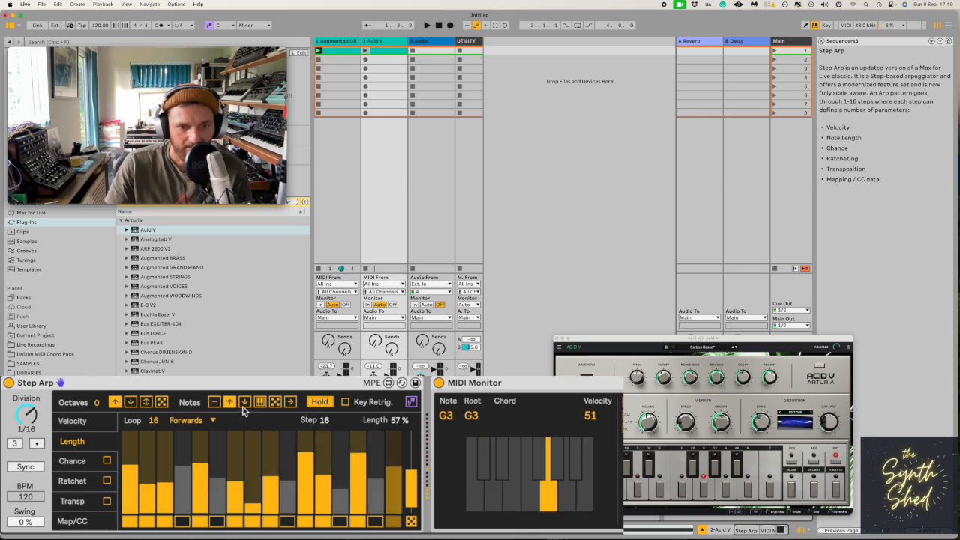
{"action": "left_click", "coordinate": [244, 406]}
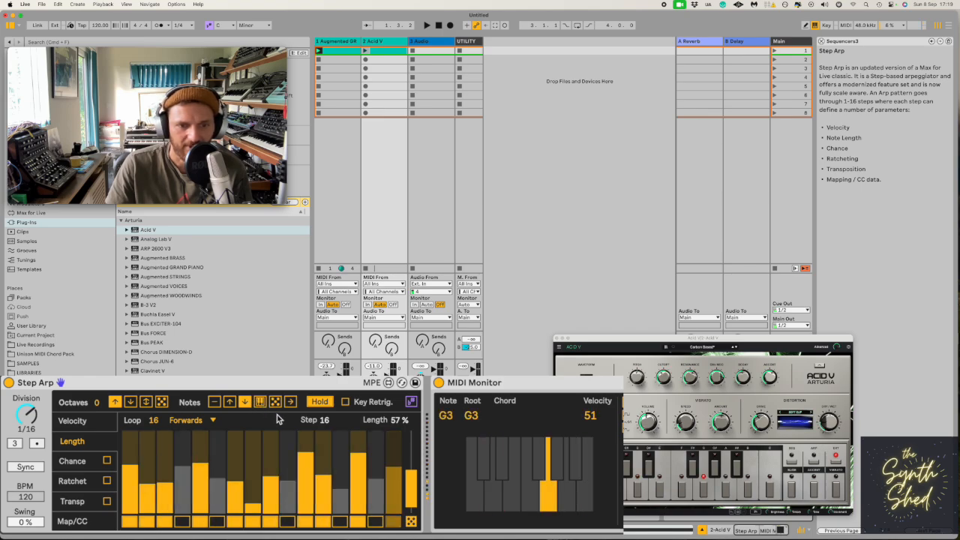
{"action": "left_click", "coordinate": [275, 405]}
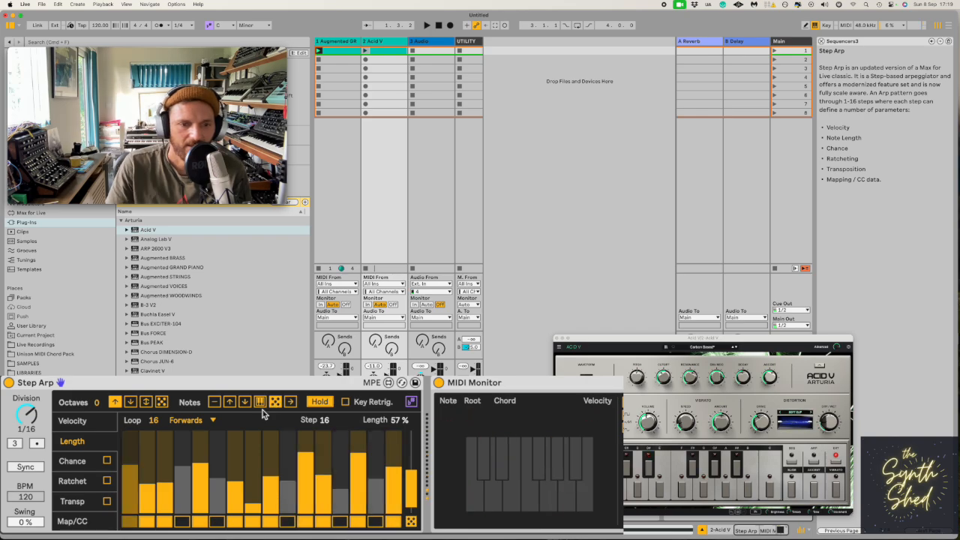
Review the Chance, Ratchet and Transp lanes, enable Chance, randomize its step values within a middle range, and raise step 11's chance.
{"action": "left_click", "coordinate": [75, 462]}
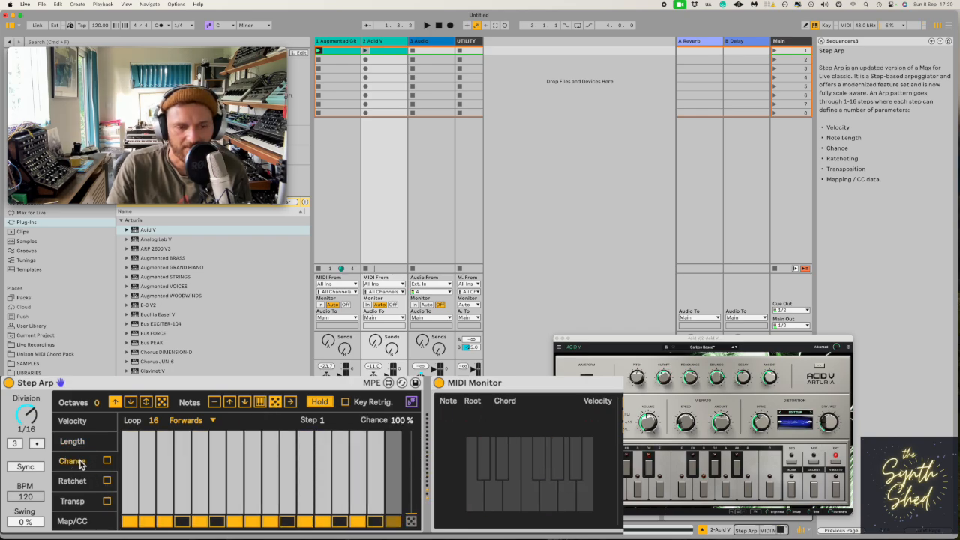
{"action": "left_click", "coordinate": [85, 483]}
{"action": "left_click", "coordinate": [73, 501]}
{"action": "left_click", "coordinate": [73, 461]}
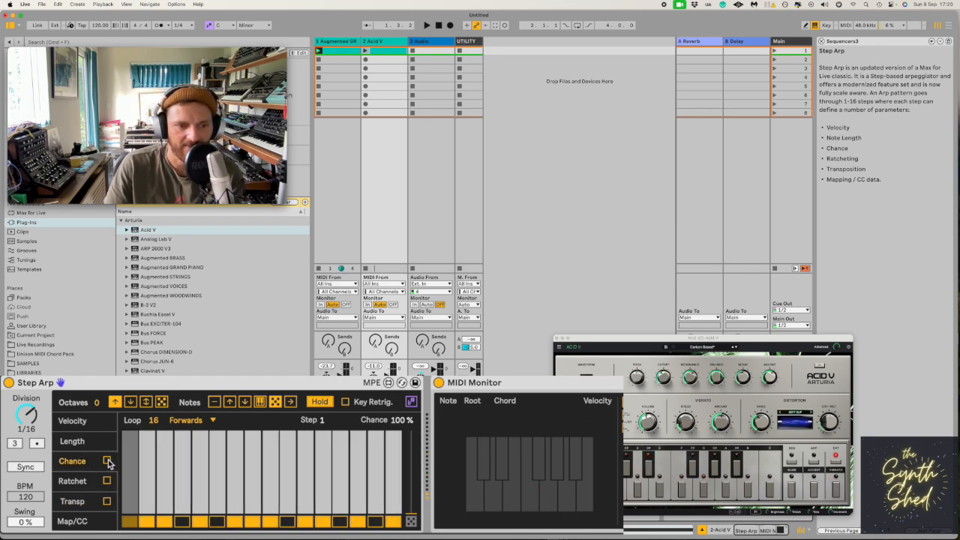
{"action": "left_click", "coordinate": [107, 461]}
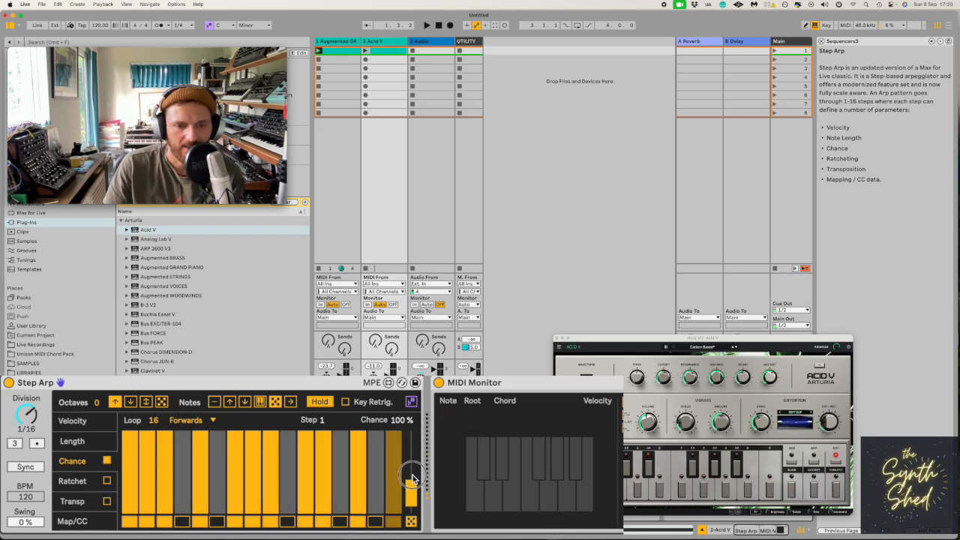
{"action": "left_click", "coordinate": [412, 522]}
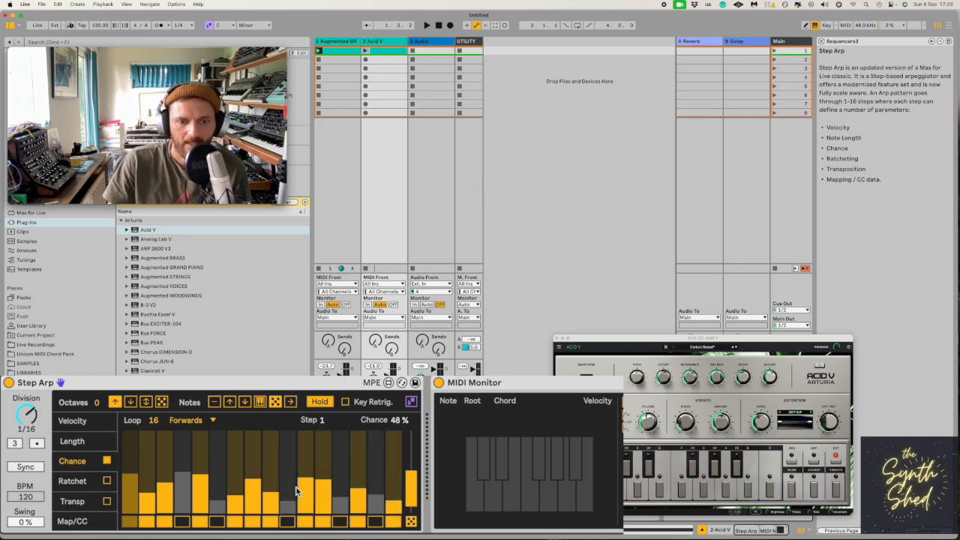
{"action": "left_click_drag", "start_coordinate": [307, 474], "coordinate": [307, 451]}
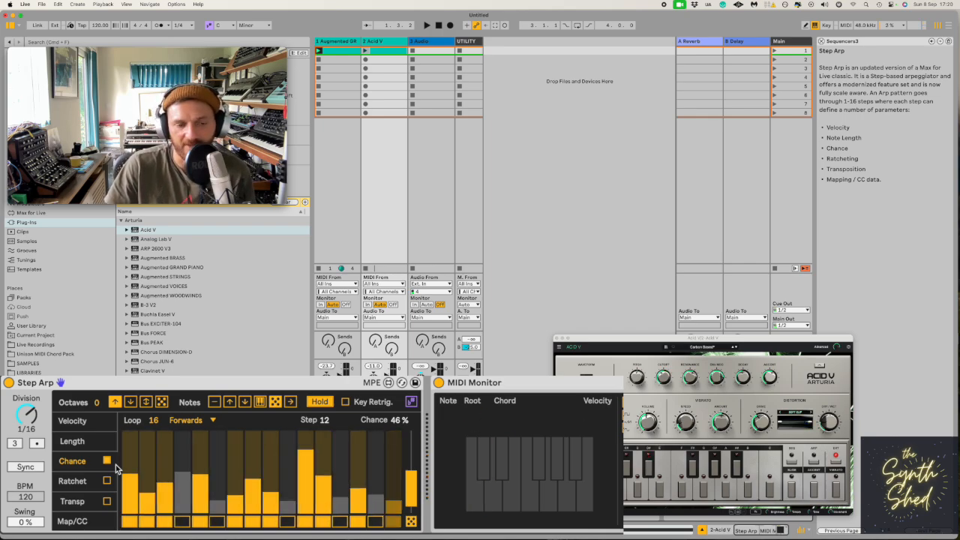
Disable Chance and return to the Velocity lane, toggling step 2 off and back on.
{"action": "left_click", "coordinate": [107, 460]}
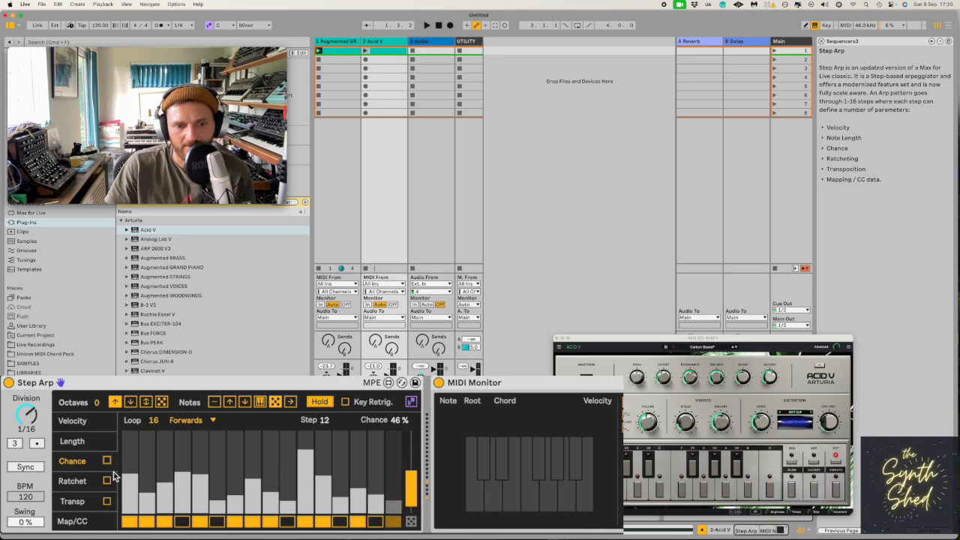
{"action": "left_click", "coordinate": [75, 421]}
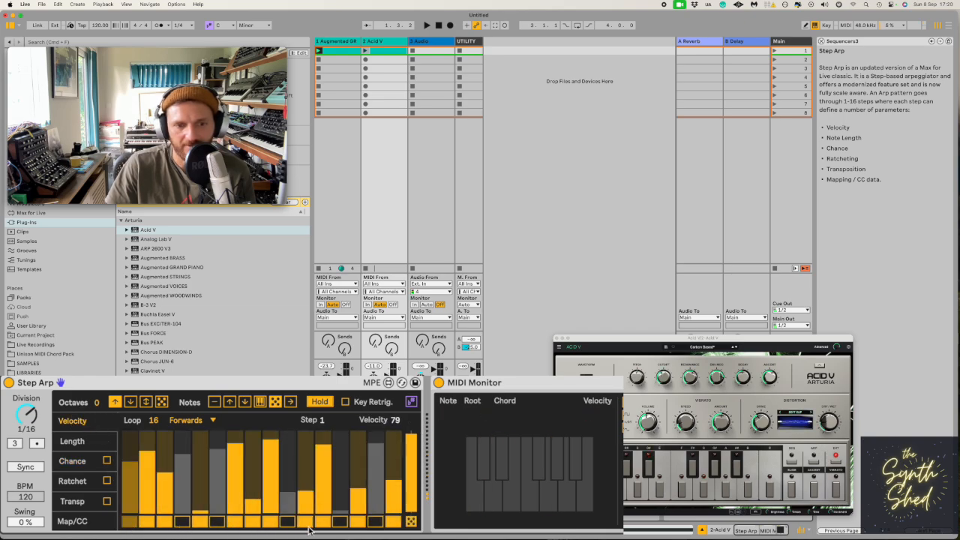
{"action": "left_click", "coordinate": [146, 521]}
{"action": "left_click", "coordinate": [147, 522]}
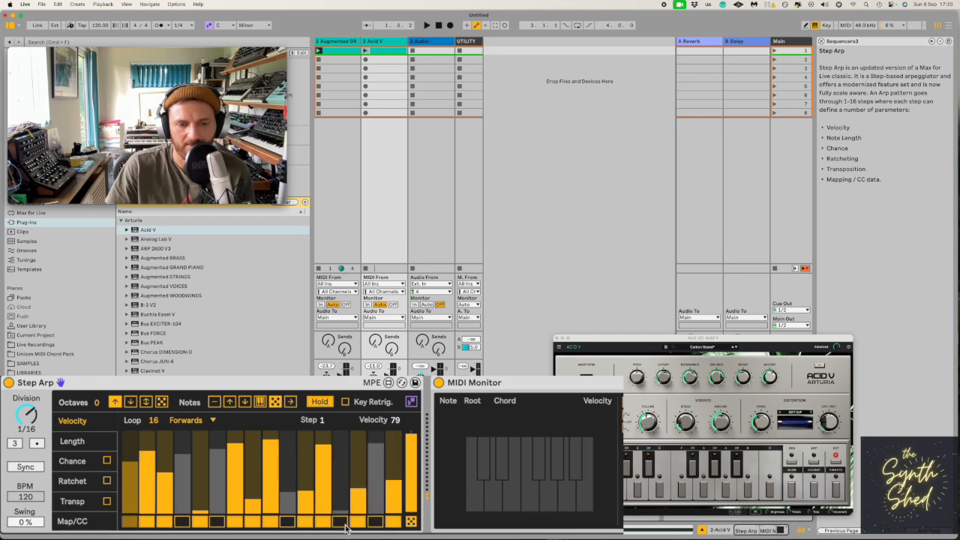
Check the Chance lane with Chance left disabled, enable Ratchet, and set Ratchet's randomization range to the upper part of the lane.
{"action": "left_click", "coordinate": [83, 465]}
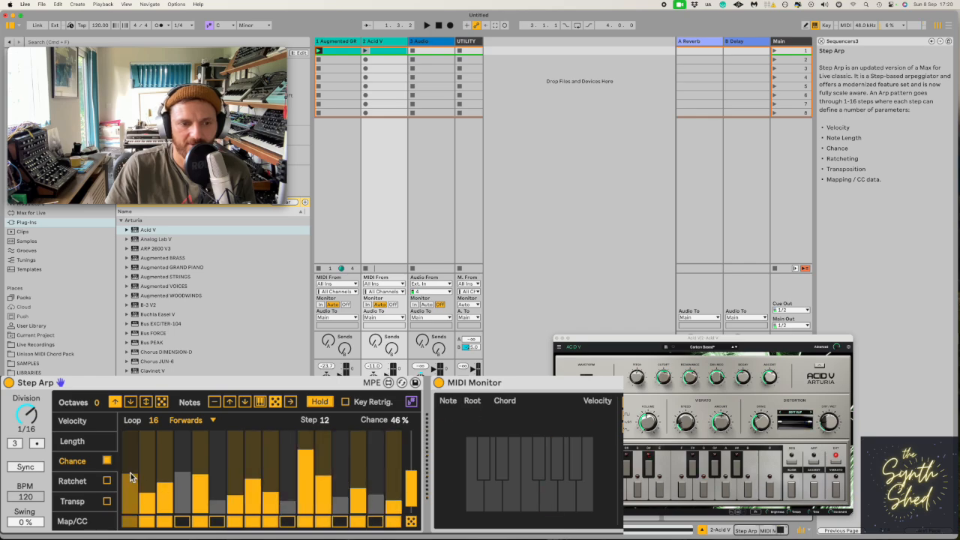
{"action": "left_click", "coordinate": [72, 481]}
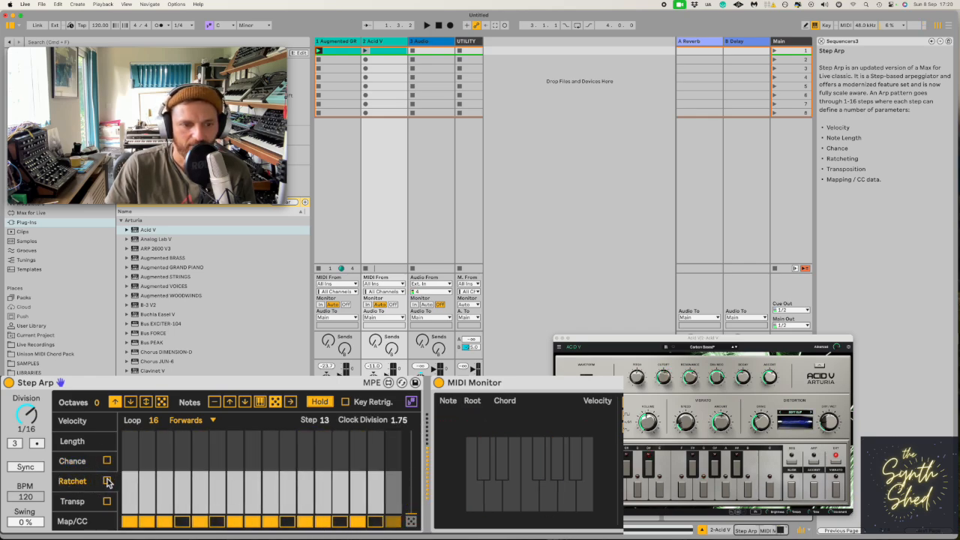
{"action": "left_click", "coordinate": [107, 481]}
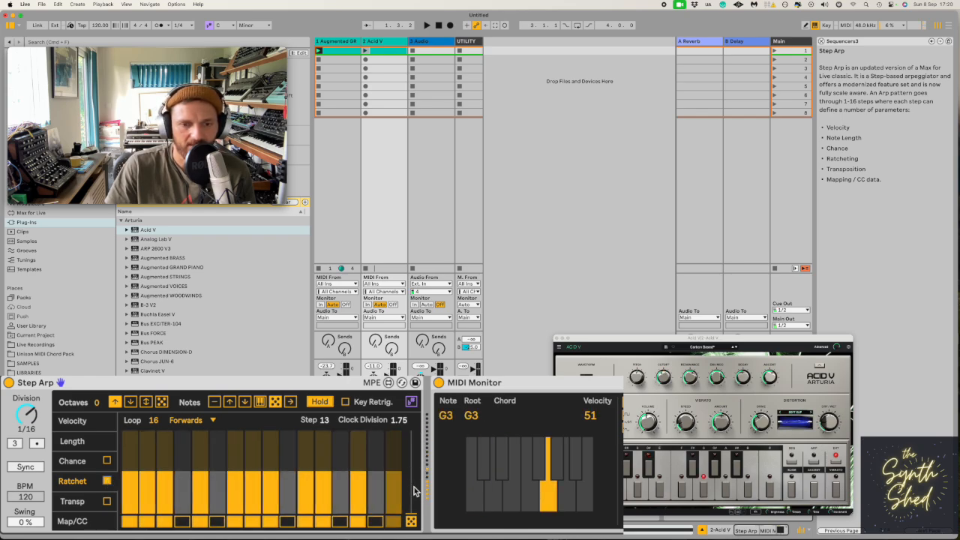
{"action": "mouse_move", "coordinate": [415, 491]}
{"action": "left_mouse_down"}
{"action": "mouse_move", "coordinate": [411, 442]}
{"action": "mouse_move", "coordinate": [394, 437]}
{"action": "mouse_move", "coordinate": [102, 423]}
{"action": "left_mouse_up"}
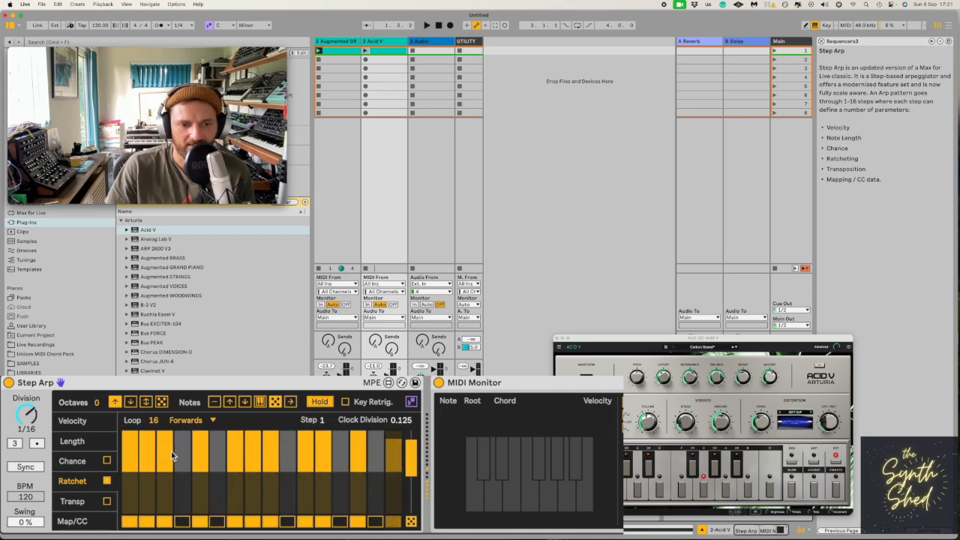
Try different ratchet clock divisions by redrawing the step bars, with step 16 at 0.33 and steps 1 to 3 lowered.
{"action": "mouse_move", "coordinate": [129, 456]}
{"action": "left_mouse_down"}
{"action": "mouse_move", "coordinate": [252, 454]}
{"action": "mouse_move", "coordinate": [399, 470]}
{"action": "left_mouse_up"}
{"action": "left_click", "coordinate": [395, 454]}
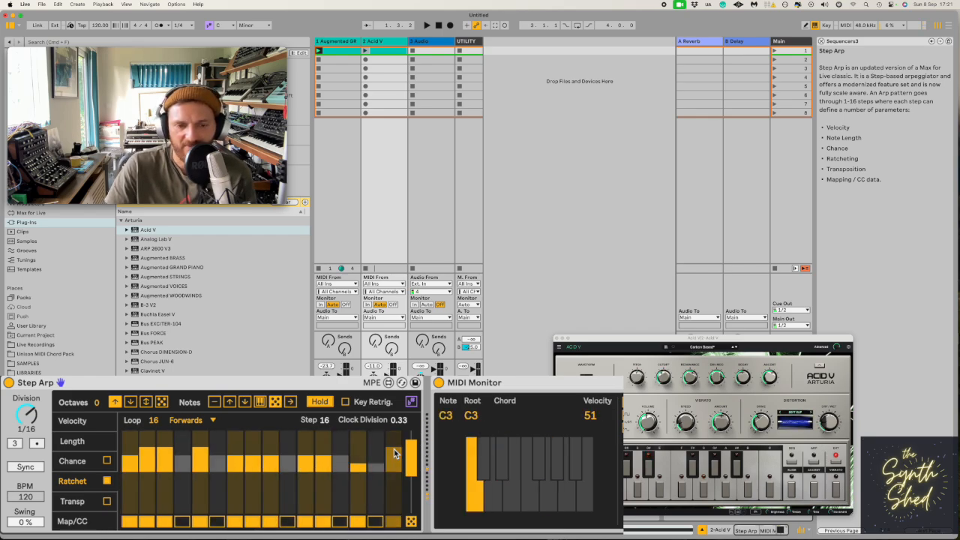
{"action": "left_click", "coordinate": [126, 468]}
{"action": "left_click", "coordinate": [143, 468]}
{"action": "left_click", "coordinate": [164, 465]}
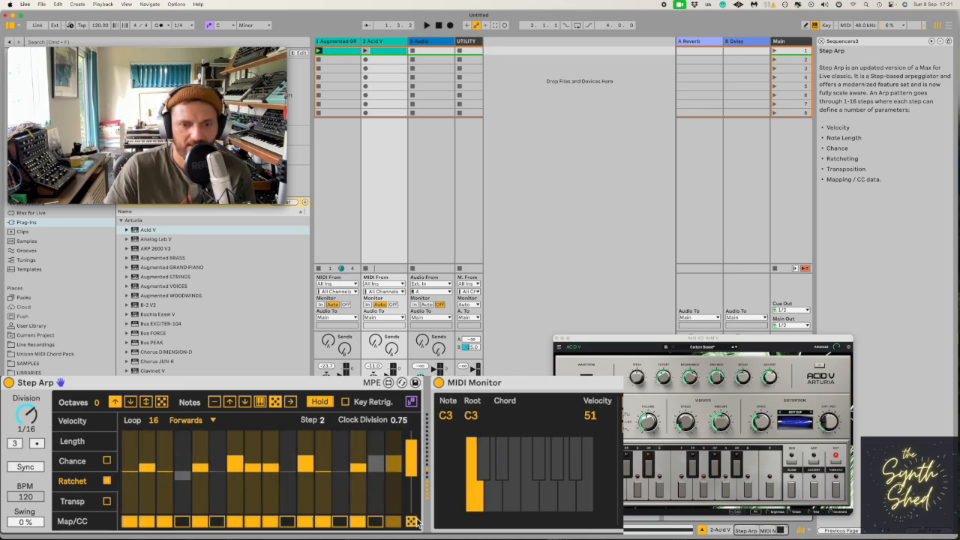
Try randomized ratchets, flatten steps 1 to 13 to the centre line, and draw slower divisions with steps 1 and 2 at 1.33.
{"action": "left_click", "coordinate": [412, 522]}
{"action": "mouse_move", "coordinate": [124, 470]}
{"action": "left_mouse_down"}
{"action": "mouse_move", "coordinate": [385, 477]}
{"action": "mouse_move", "coordinate": [393, 459]}
{"action": "mouse_move", "coordinate": [363, 456]}
{"action": "left_mouse_up"}
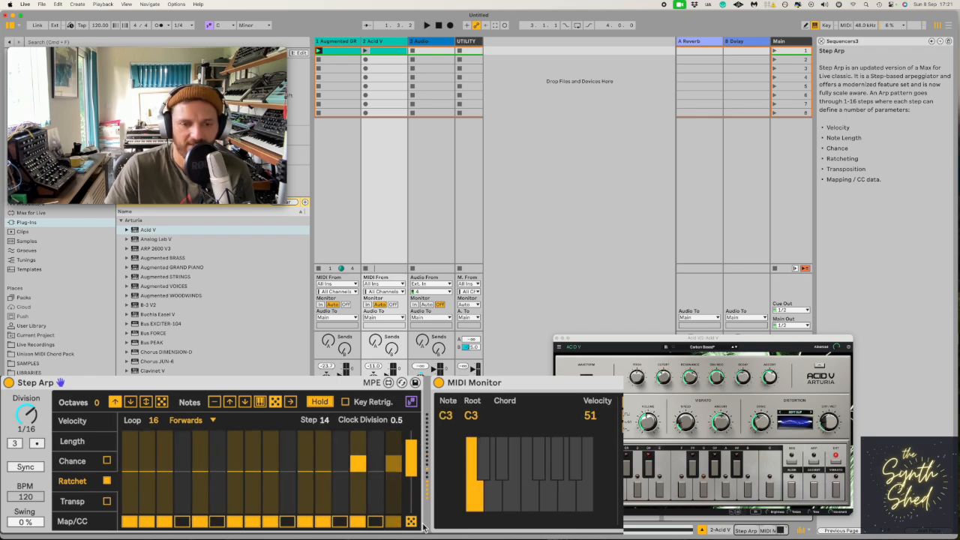
{"action": "mouse_move", "coordinate": [257, 487]}
{"action": "left_mouse_down"}
{"action": "mouse_move", "coordinate": [238, 491]}
{"action": "mouse_move", "coordinate": [237, 508]}
{"action": "left_mouse_up"}
{"action": "left_click_drag", "start_coordinate": [193, 480], "coordinate": [168, 491]}
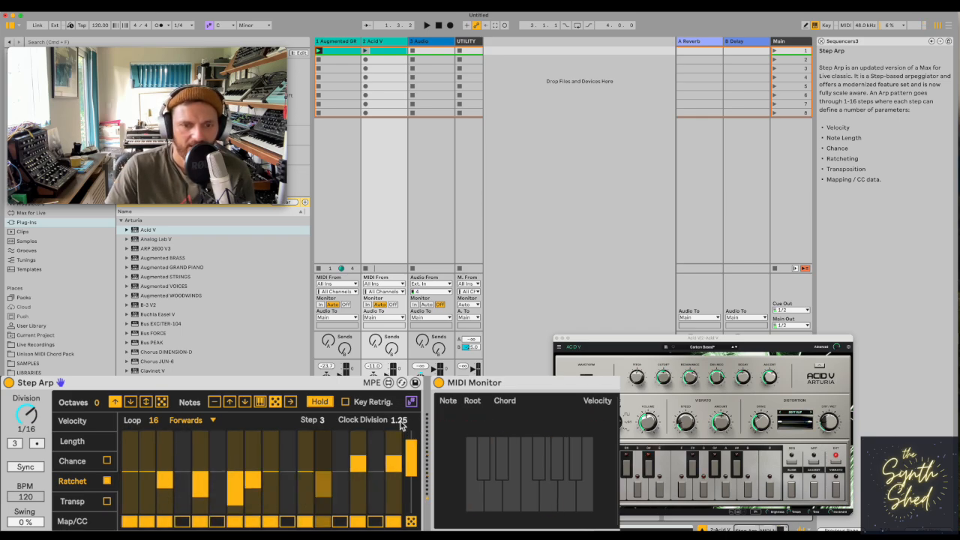
{"action": "left_click", "coordinate": [171, 494]}
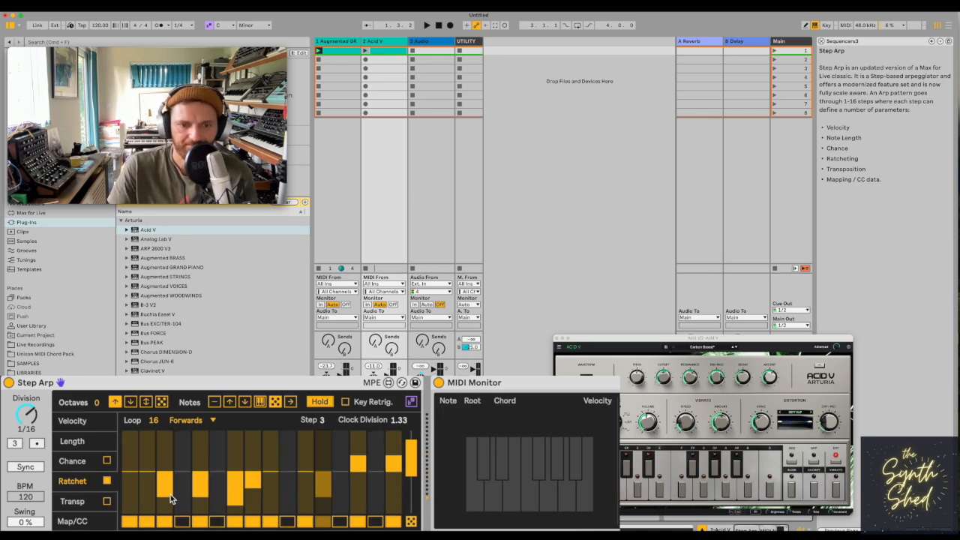
{"action": "left_click_drag", "start_coordinate": [170, 494], "coordinate": [149, 477]}
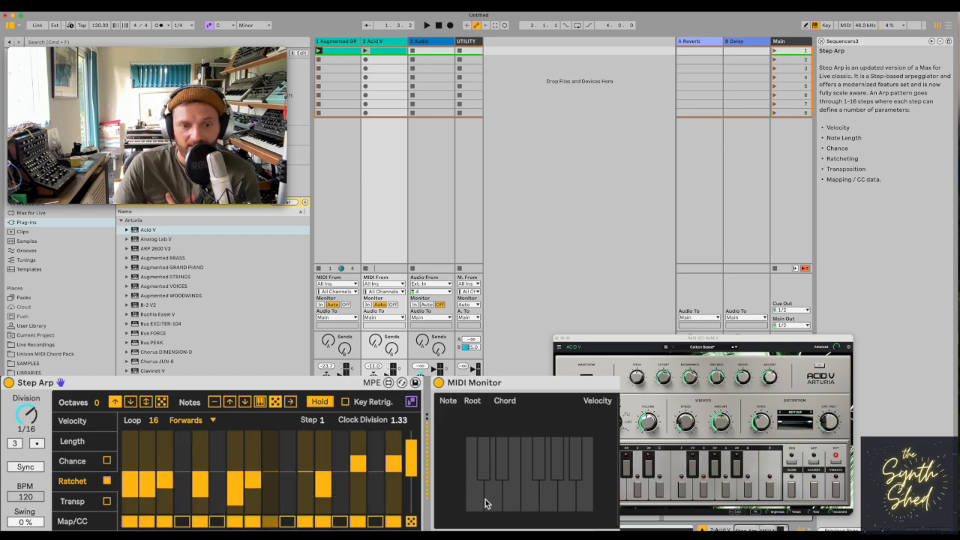
Randomize the ratchet values, adjust steps 11, 12 and 16 with step 16 at clock division 0.25, and disable Ratchet.
{"action": "left_click", "coordinate": [412, 522]}
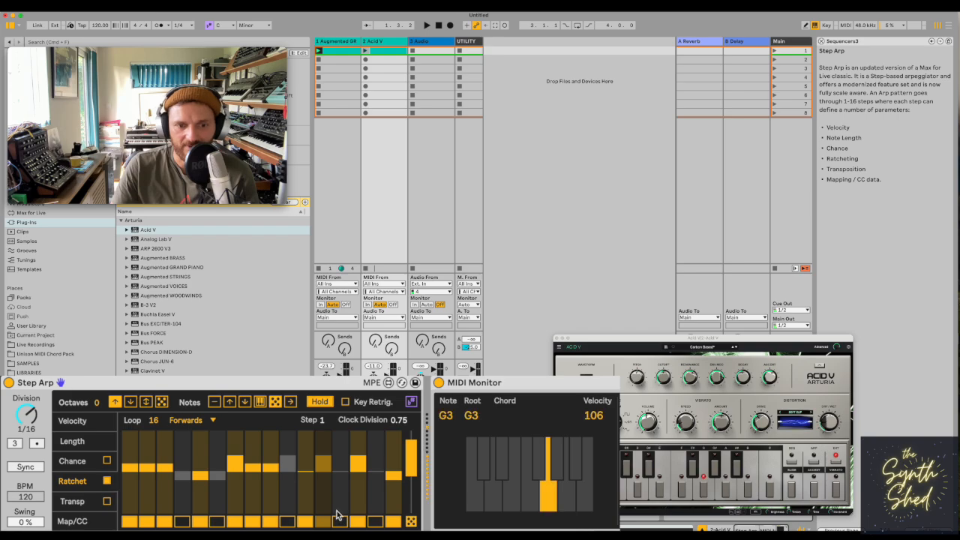
{"action": "left_click", "coordinate": [307, 450]}
{"action": "left_click", "coordinate": [323, 480]}
{"action": "left_click", "coordinate": [397, 459]}
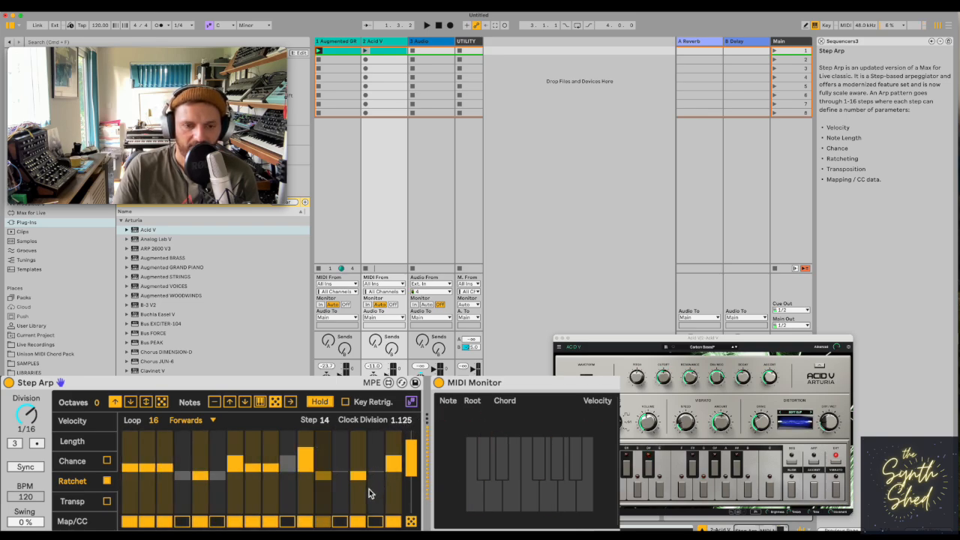
{"action": "left_click_drag", "start_coordinate": [397, 449], "coordinate": [396, 434]}
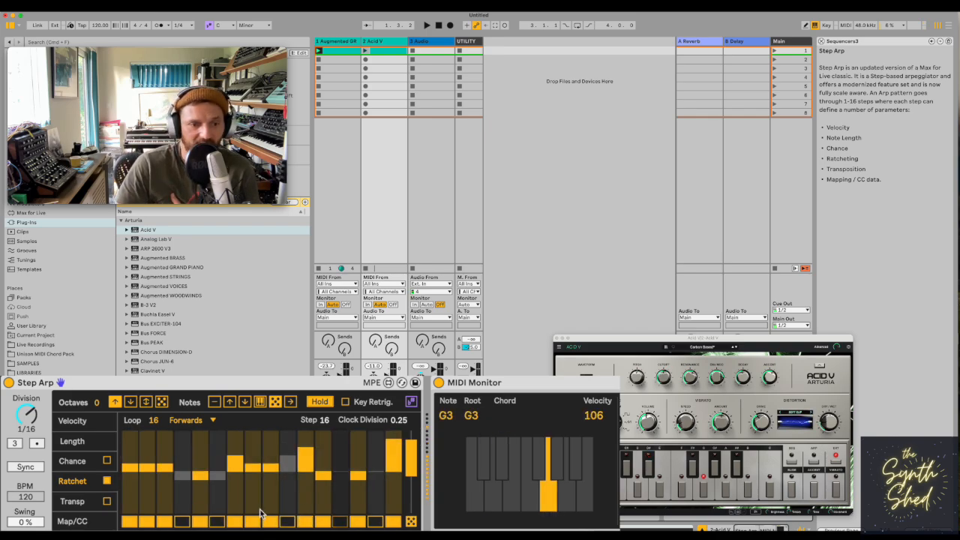
{"action": "left_click", "coordinate": [108, 482]}
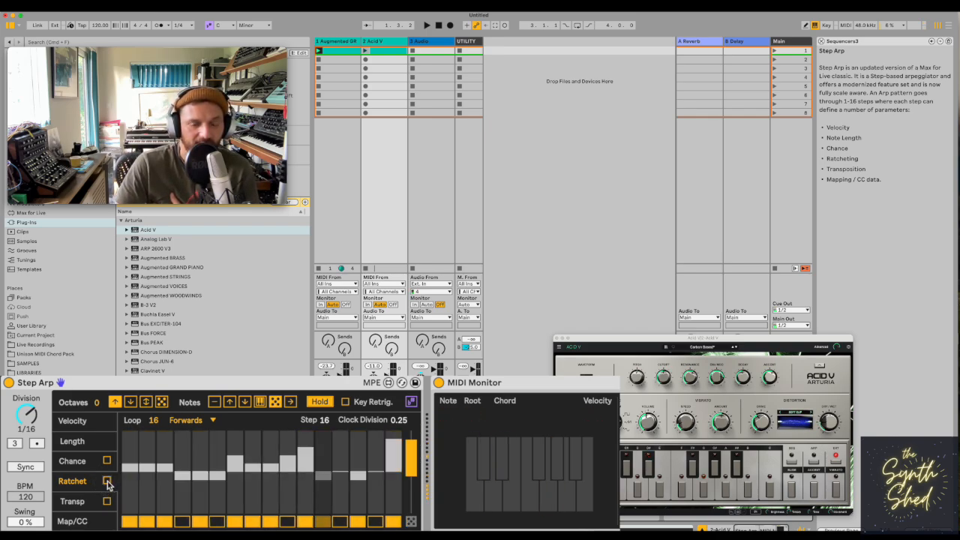
Compare the per-step patterns of the Transp, Length, Velocity and Ratchet lanes, and return to Transp.
{"action": "left_click", "coordinate": [81, 501]}
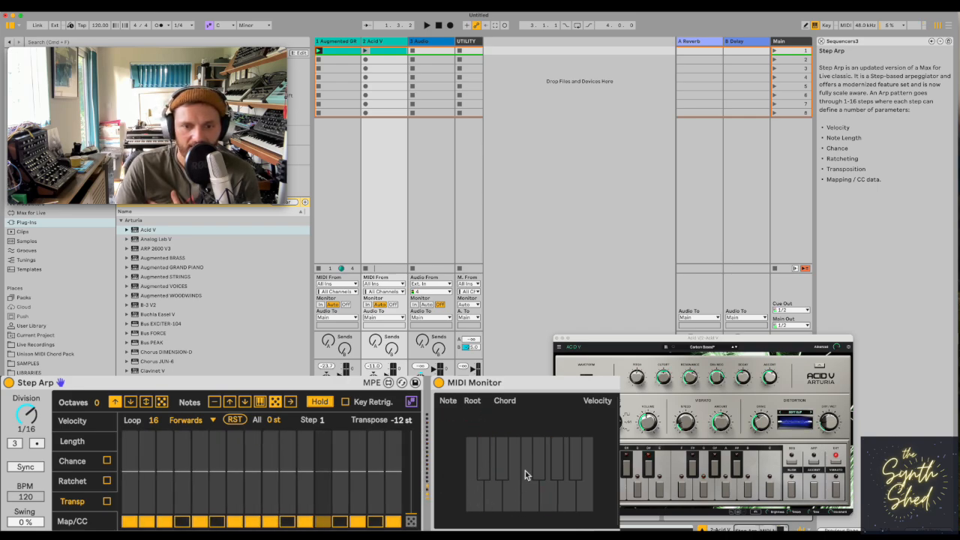
{"action": "left_click", "coordinate": [80, 441]}
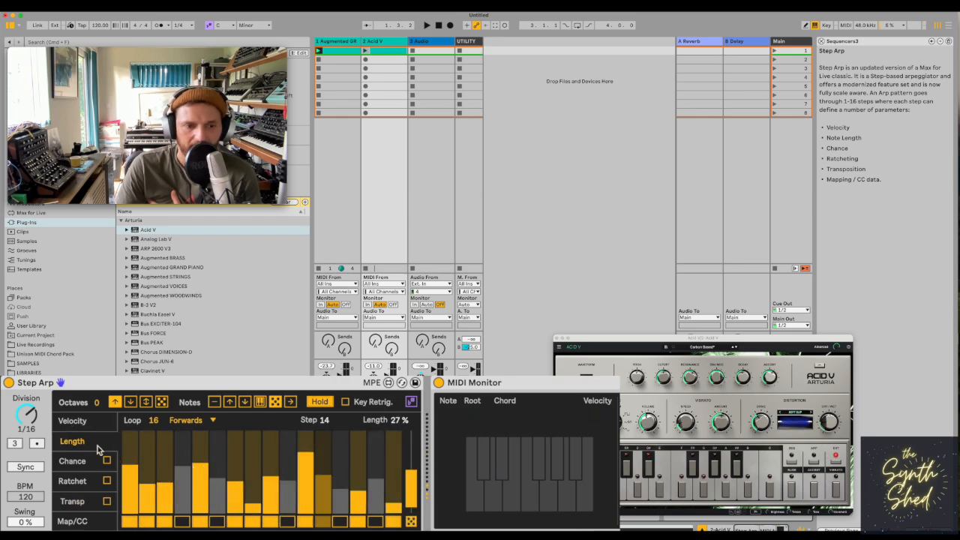
{"action": "left_click", "coordinate": [72, 420]}
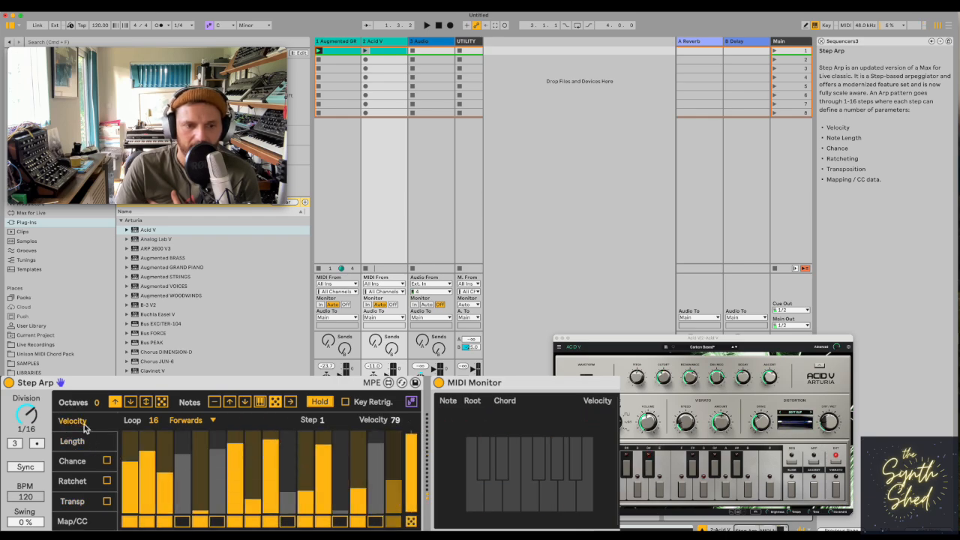
{"action": "left_click", "coordinate": [79, 484]}
{"action": "left_click", "coordinate": [81, 501]}
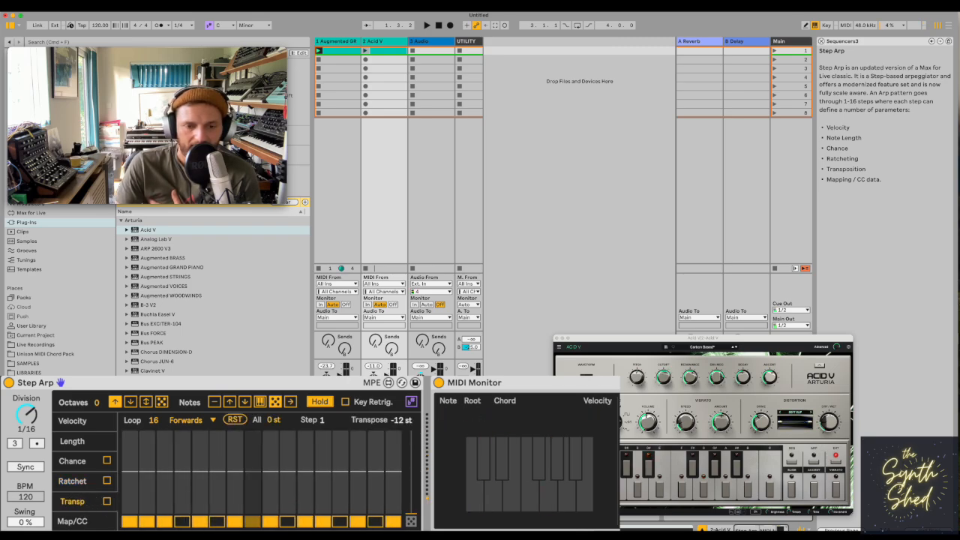
Enable Transp and randomize its step transpositions within a middle range, repeating the randomization with a wider range.
{"action": "left_click", "coordinate": [411, 520]}
{"action": "left_click_drag", "start_coordinate": [411, 487], "coordinate": [411, 459]}
{"action": "left_click", "coordinate": [106, 501]}
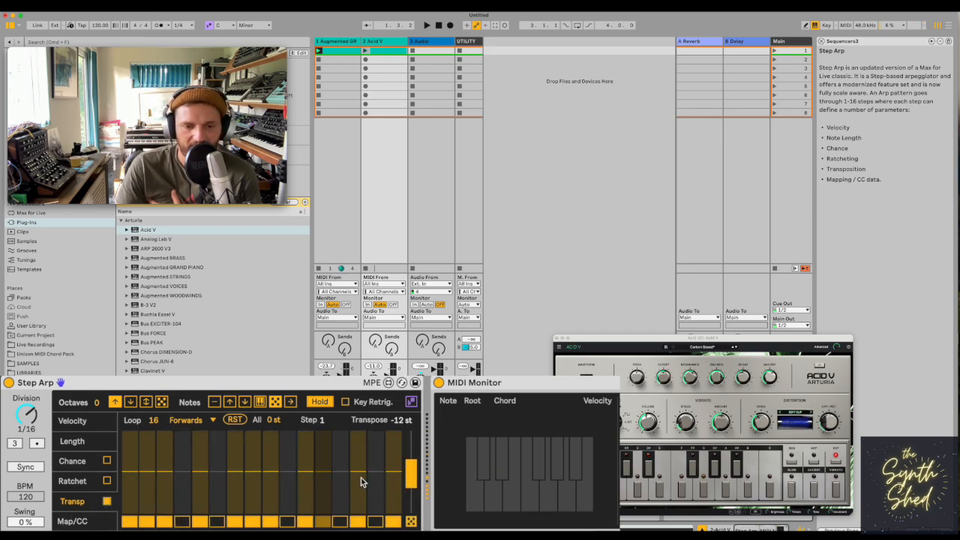
{"action": "left_click", "coordinate": [411, 521]}
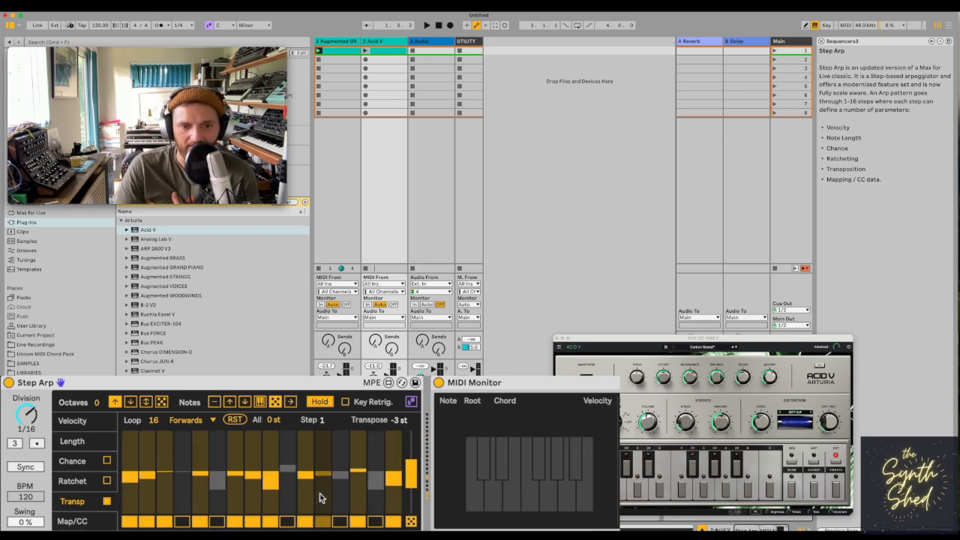
{"action": "left_click", "coordinate": [411, 453]}
{"action": "left_click_drag", "start_coordinate": [410, 457], "coordinate": [417, 514]}
{"action": "left_click", "coordinate": [411, 521]}
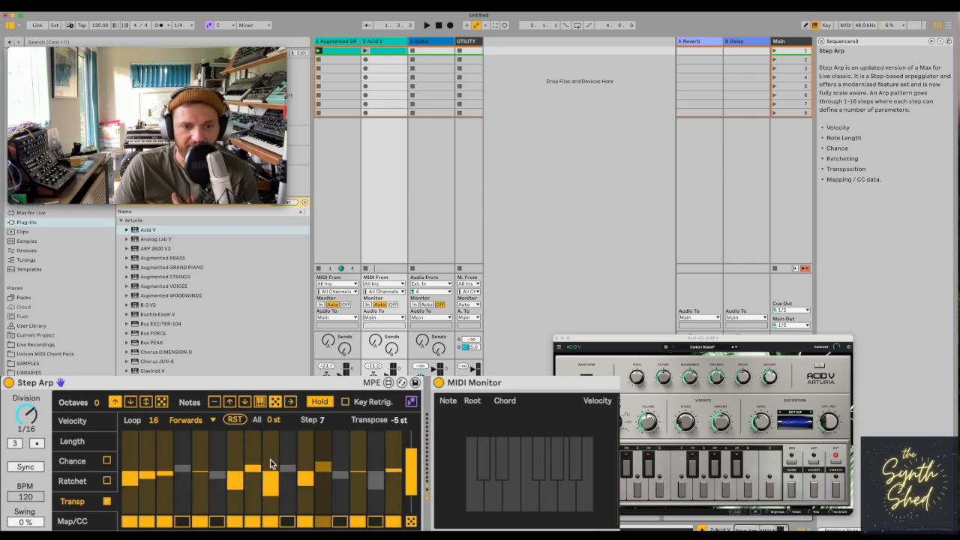
Try transposing step 9 by 10 st, step 16 by -7 st and step 14 by 3 st, with Octaves set to 2.
{"action": "left_click_drag", "start_coordinate": [272, 464], "coordinate": [274, 443]}
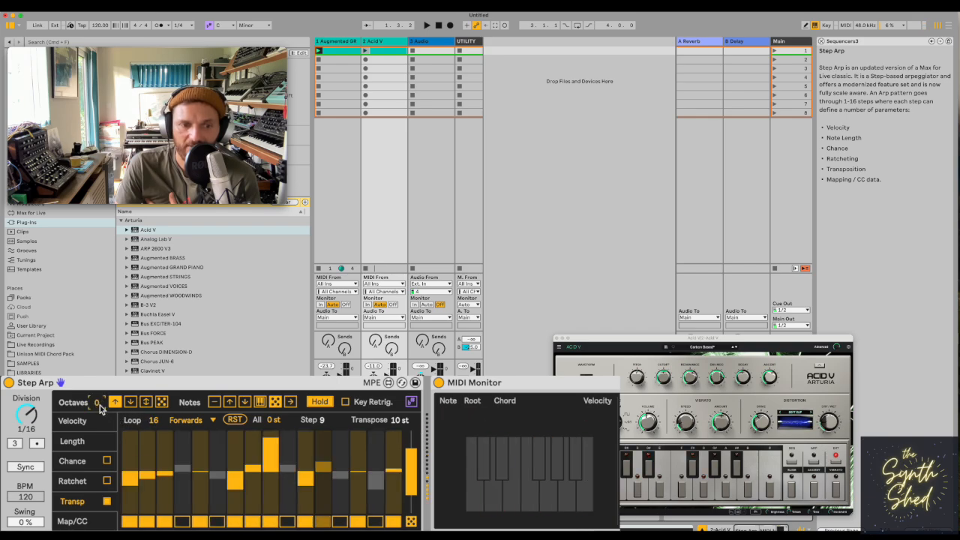
{"action": "left_click_drag", "start_coordinate": [100, 386], "coordinate": [99, 377]}
{"action": "left_click", "coordinate": [268, 483]}
{"action": "left_click", "coordinate": [357, 453]}
{"action": "left_click", "coordinate": [393, 492]}
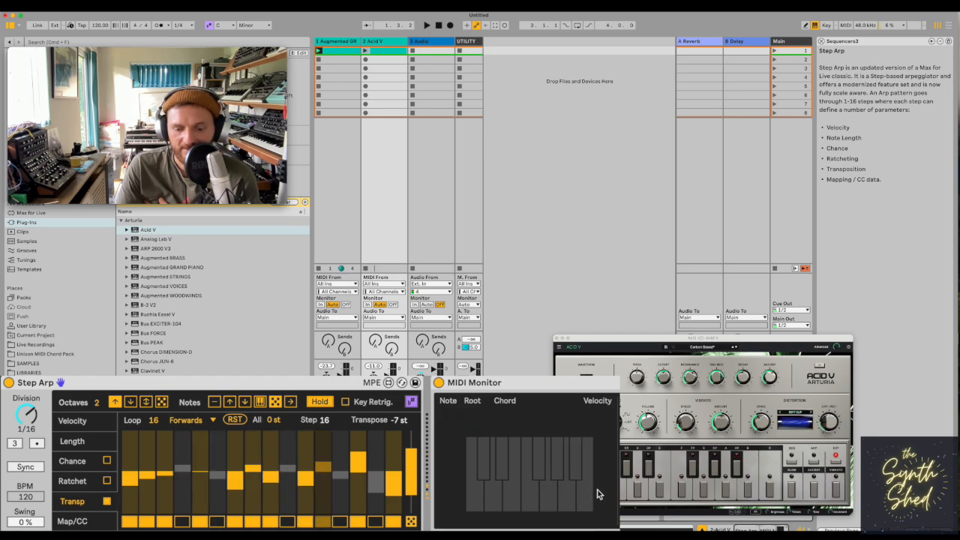
{"action": "left_click", "coordinate": [397, 489]}
{"action": "left_click", "coordinate": [360, 462]}
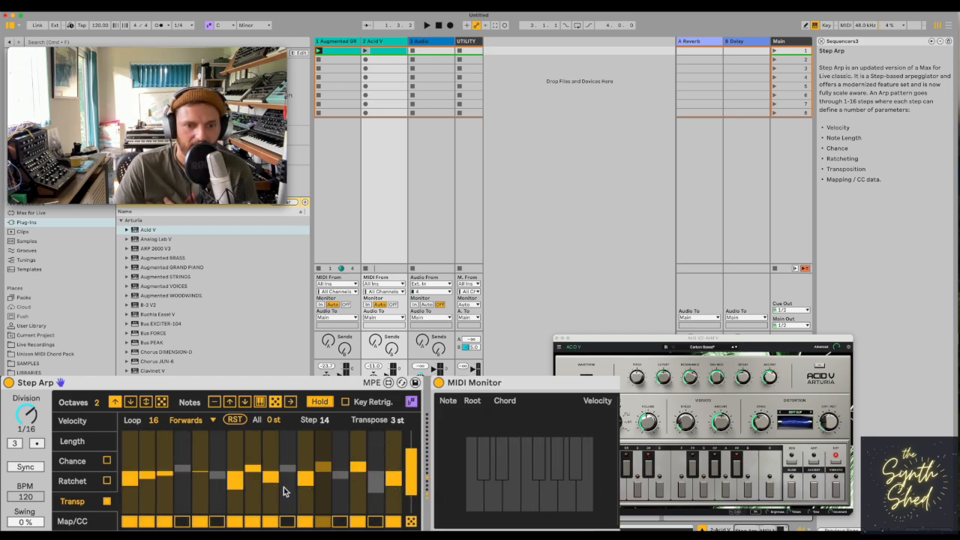
Set Octaves to 1, randomize the step transpositions within a narrow middle range, and disable Transp.
{"action": "left_click", "coordinate": [410, 521]}
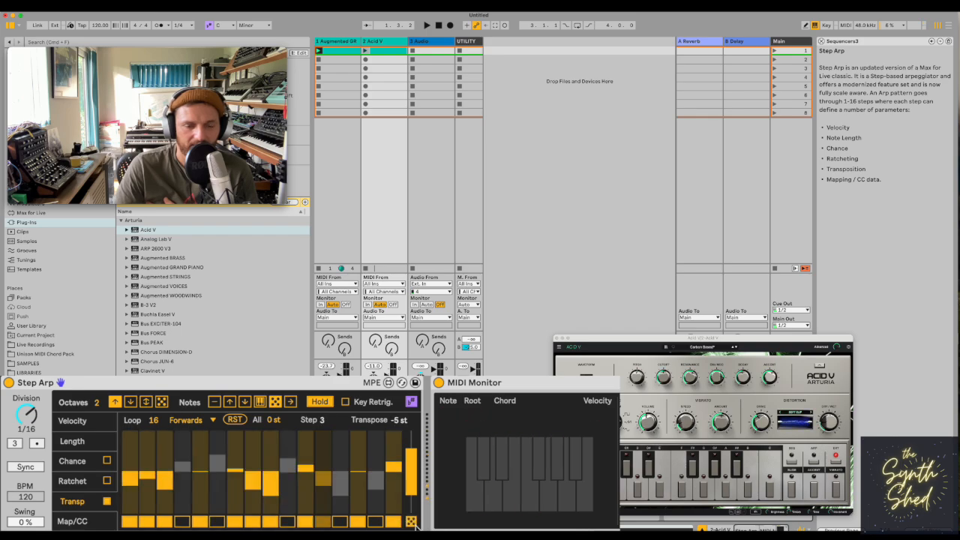
{"action": "left_click_drag", "start_coordinate": [98, 403], "coordinate": [97, 410]}
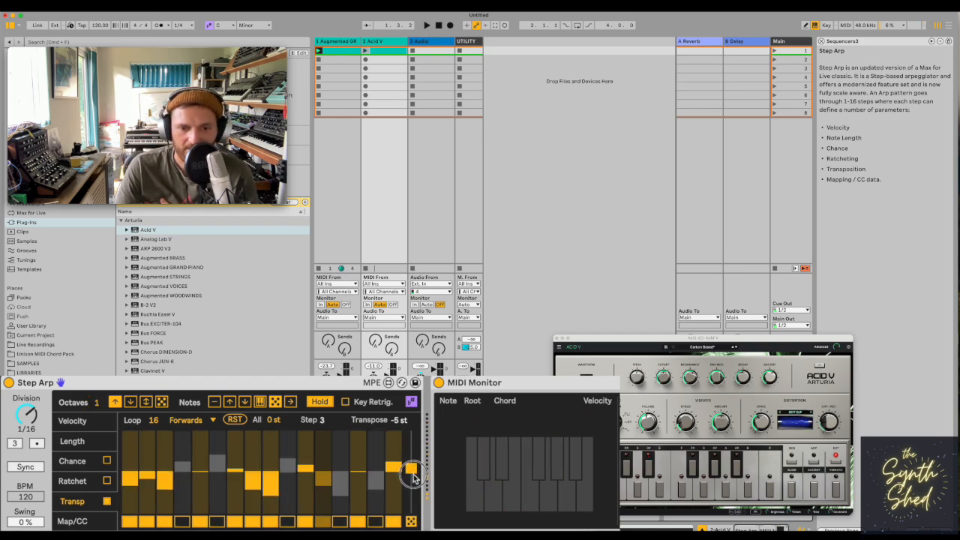
{"action": "left_click", "coordinate": [411, 521]}
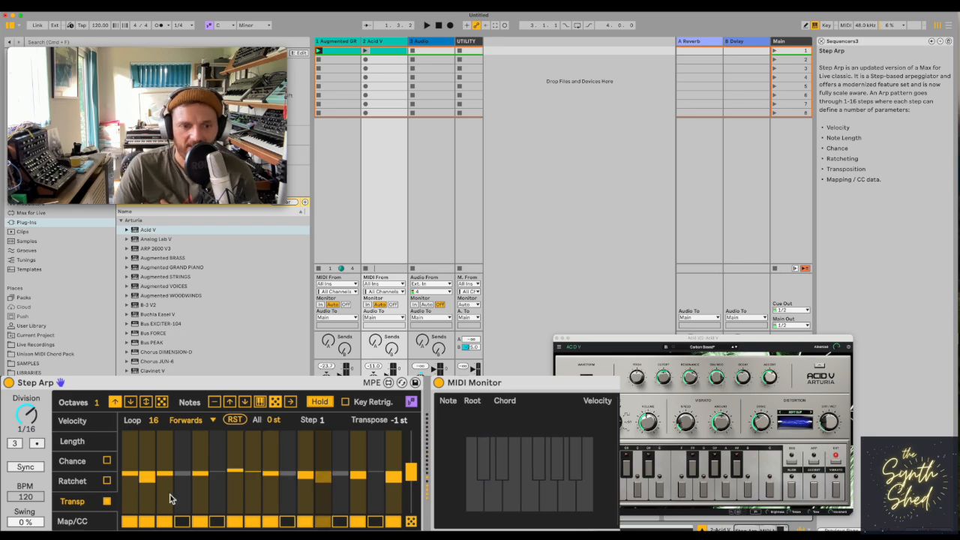
{"action": "left_click", "coordinate": [107, 501]}
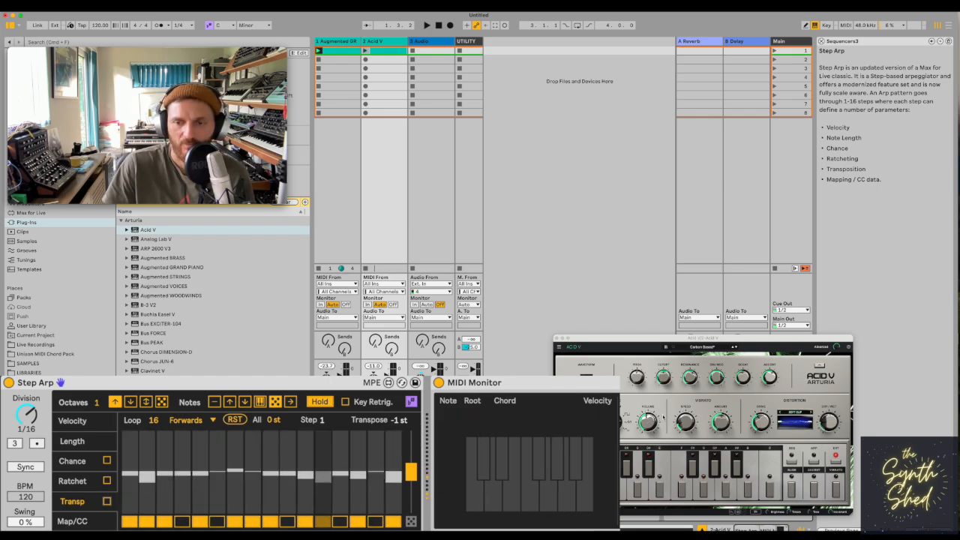
Check the Velocity lane, return to the Transp lane, and turn off Step Arp's Hold.
{"action": "left_click", "coordinate": [91, 421]}
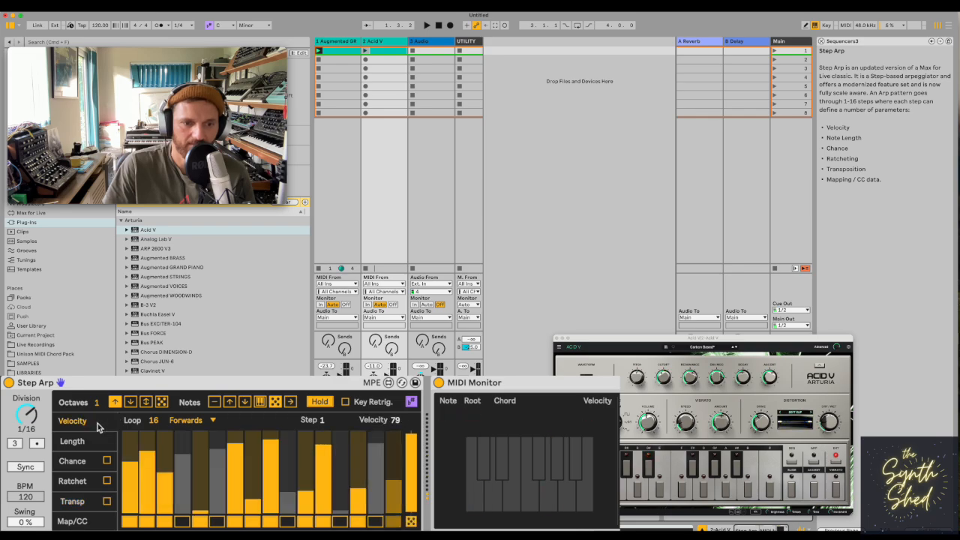
{"action": "left_click", "coordinate": [74, 501]}
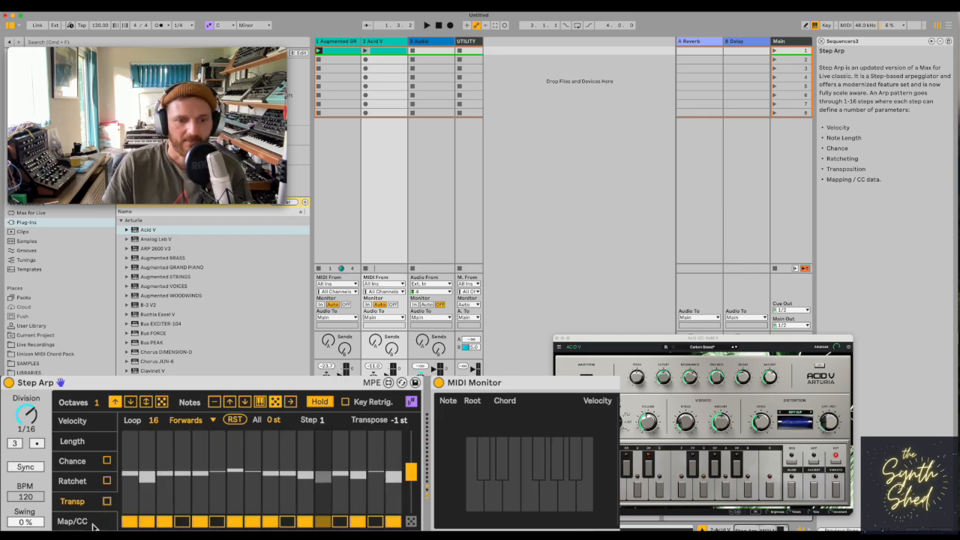
{"action": "left_click", "coordinate": [323, 402]}
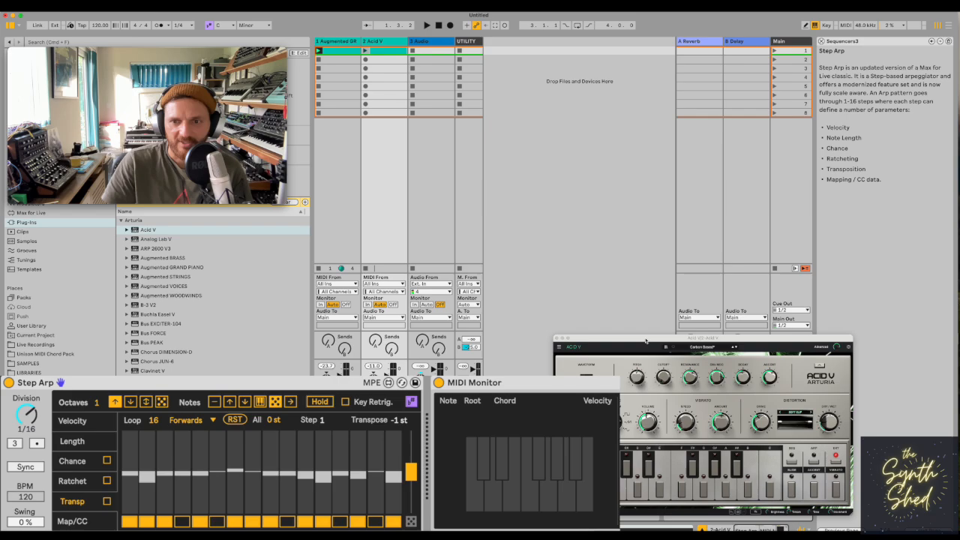
Reposition the Acid V window and remove the Cutoff mapping from Step Arp's Map/CC lane.
{"action": "left_click_drag", "start_coordinate": [646, 341], "coordinate": [612, 345]}
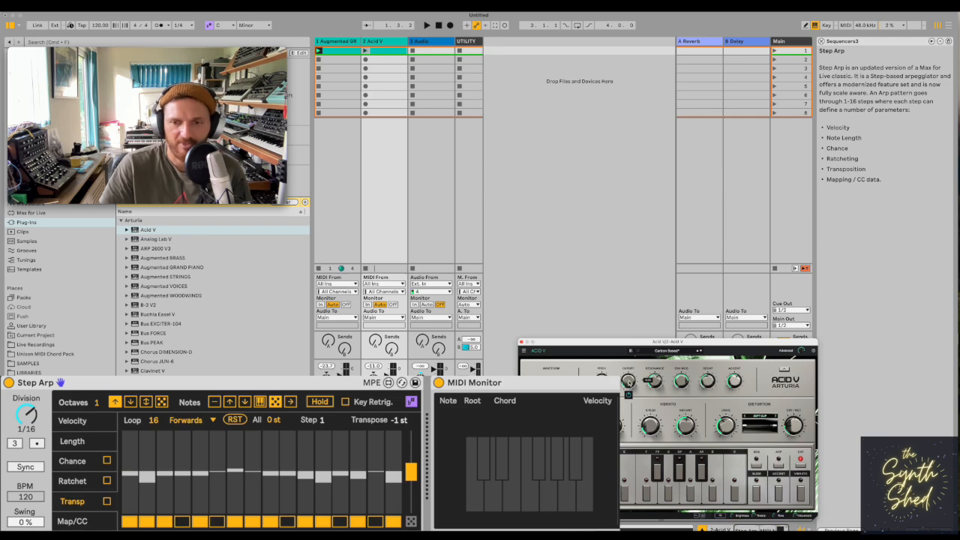
{"action": "left_click_drag", "start_coordinate": [615, 344], "coordinate": [654, 337]}
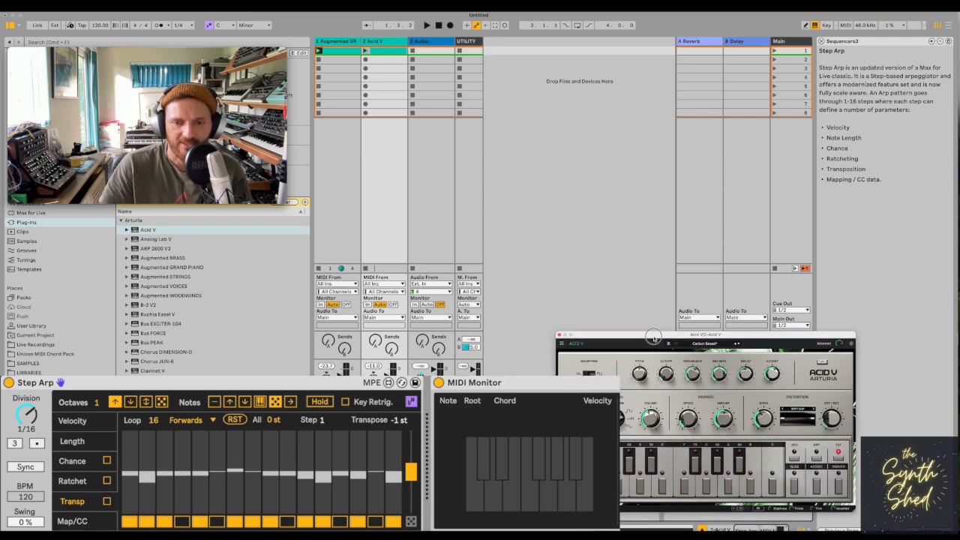
{"action": "left_click", "coordinate": [82, 522]}
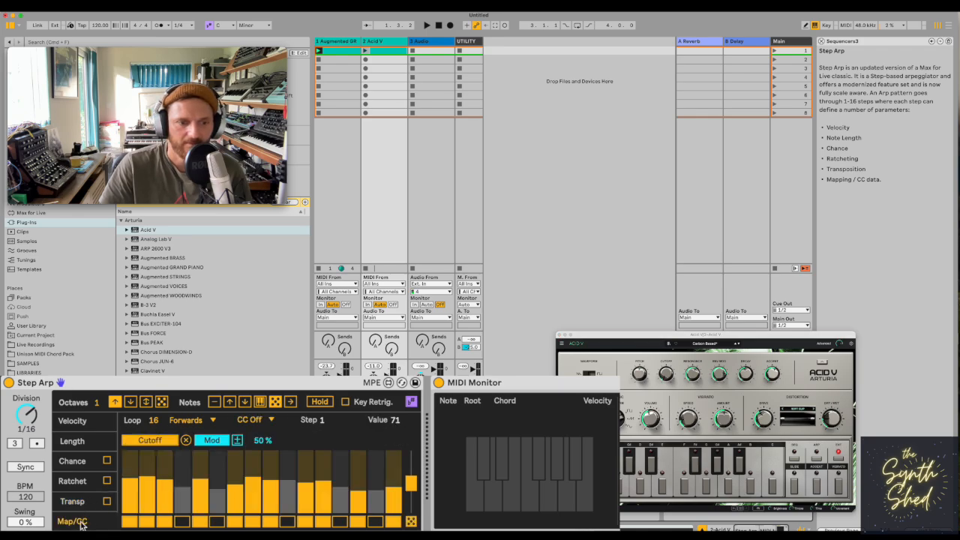
{"action": "left_click", "coordinate": [185, 441]}
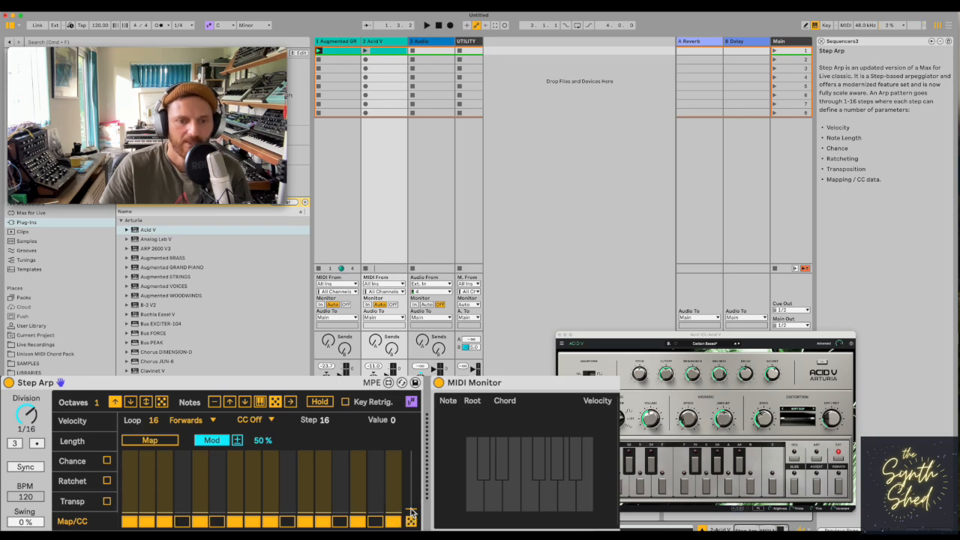
Map Step Arp's Map/CC lane to the Acid V Cutoff and move the synth's window out of the way.
{"action": "left_click", "coordinate": [161, 441]}
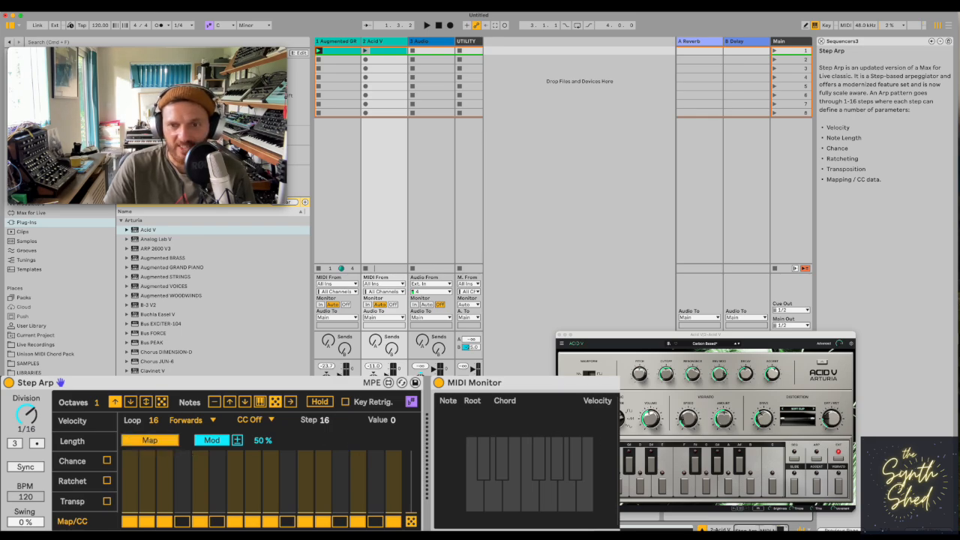
{"action": "left_click_drag", "start_coordinate": [609, 342], "coordinate": [659, 235]}
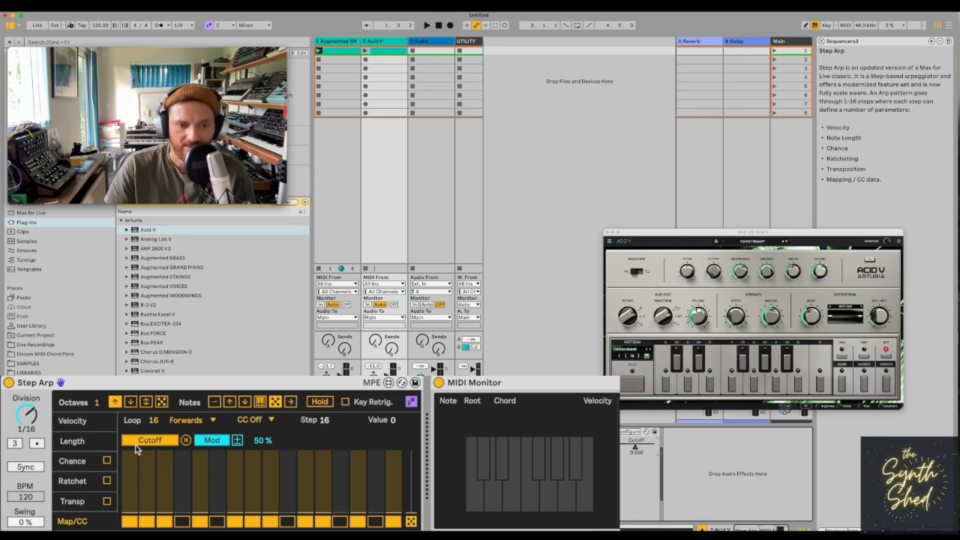
{"action": "left_click_drag", "start_coordinate": [665, 238], "coordinate": [595, 357]}
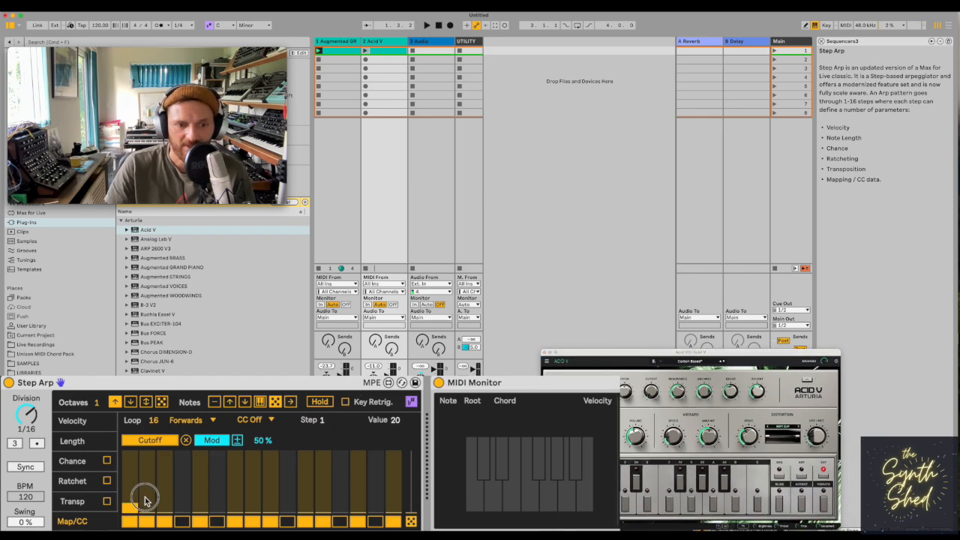
Draw varied Cutoff values across the 16 steps with Mod at 55 %, and close the Acid V window.
{"action": "left_click_drag", "start_coordinate": [306, 484], "coordinate": [385, 493]}
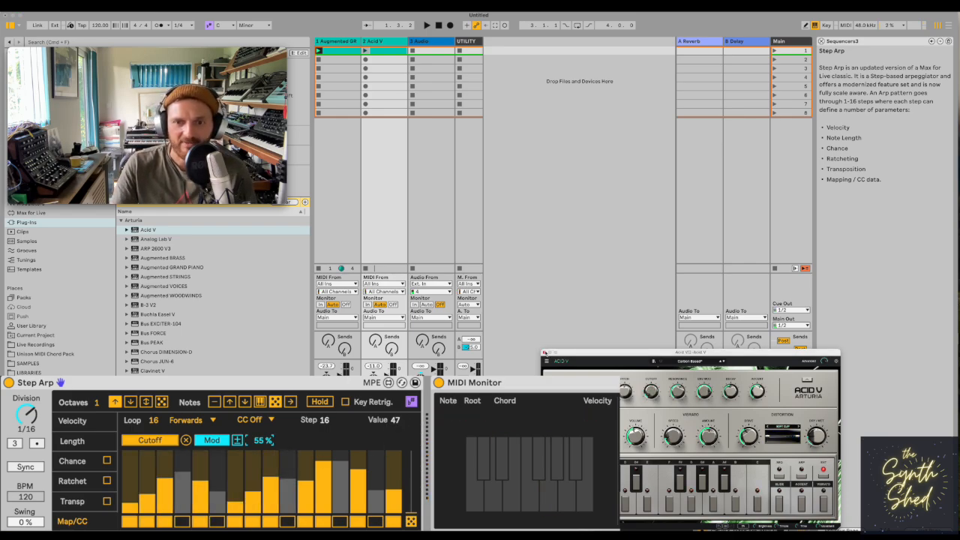
{"action": "left_click", "coordinate": [544, 353]}
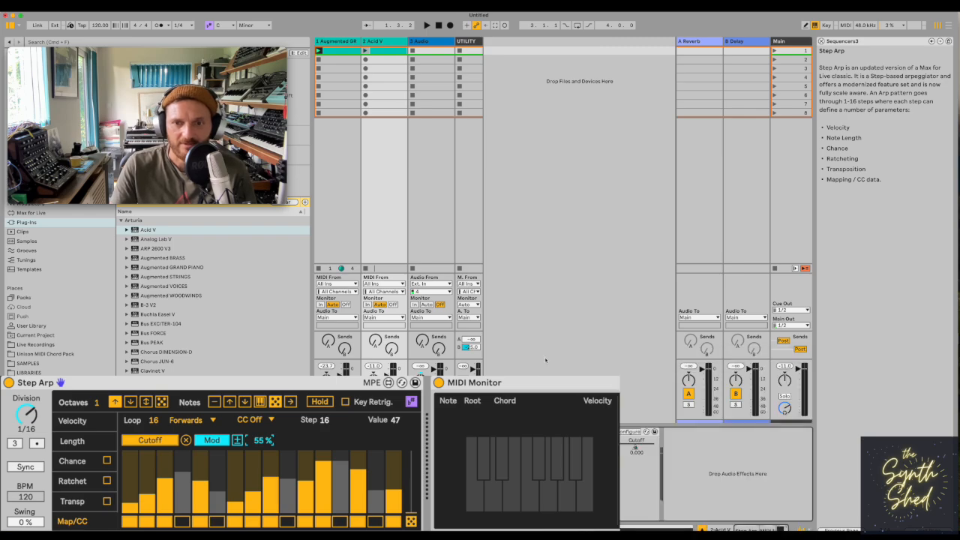
Select the Augmented Grand Piano track, open its instrument window and position it clear of Step Arp.
{"action": "left_click", "coordinate": [332, 42]}
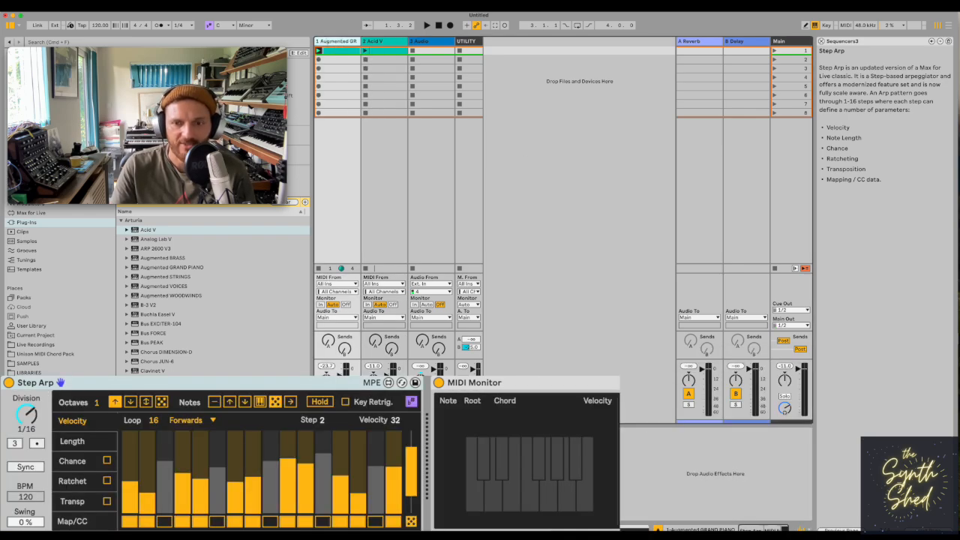
{"action": "left_click", "coordinate": [562, 432]}
{"action": "left_click_drag", "start_coordinate": [420, 266], "coordinate": [504, 249]}
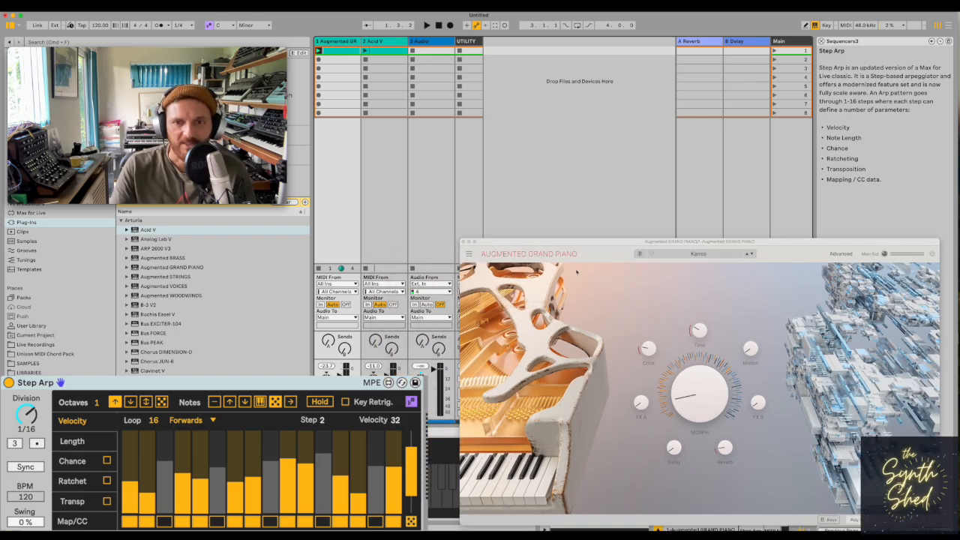
{"action": "left_click_drag", "start_coordinate": [574, 242], "coordinate": [520, 225]}
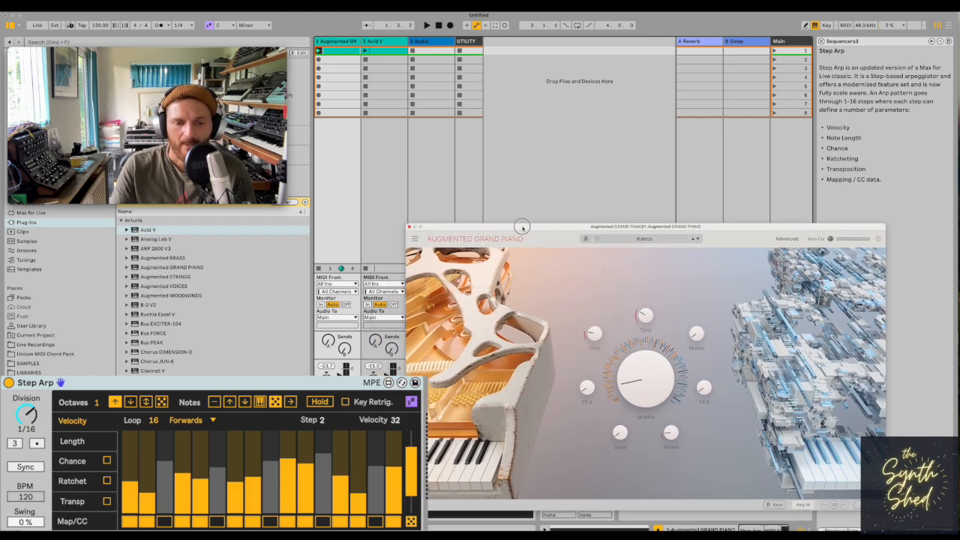
{"action": "left_click", "coordinate": [243, 384]}
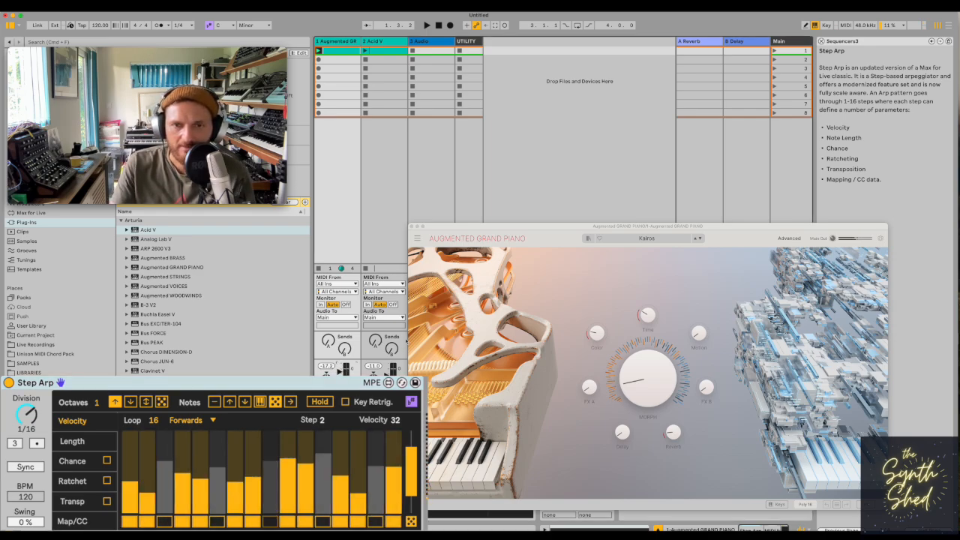
{"action": "left_click_drag", "start_coordinate": [469, 226], "coordinate": [495, 220]}
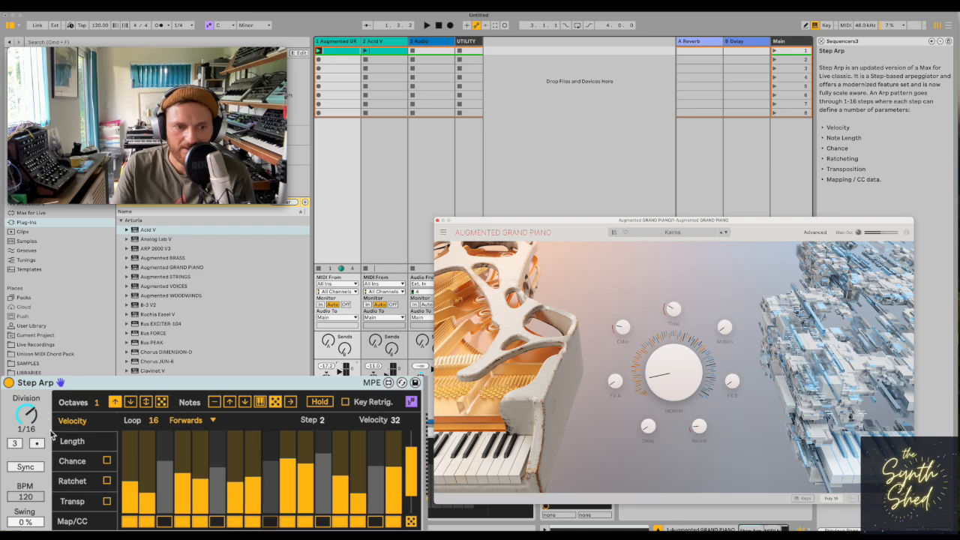
Compare the Velocity and Length lanes of the piano track's Step Arp and shift the piano window slightly.
{"action": "left_click", "coordinate": [87, 440]}
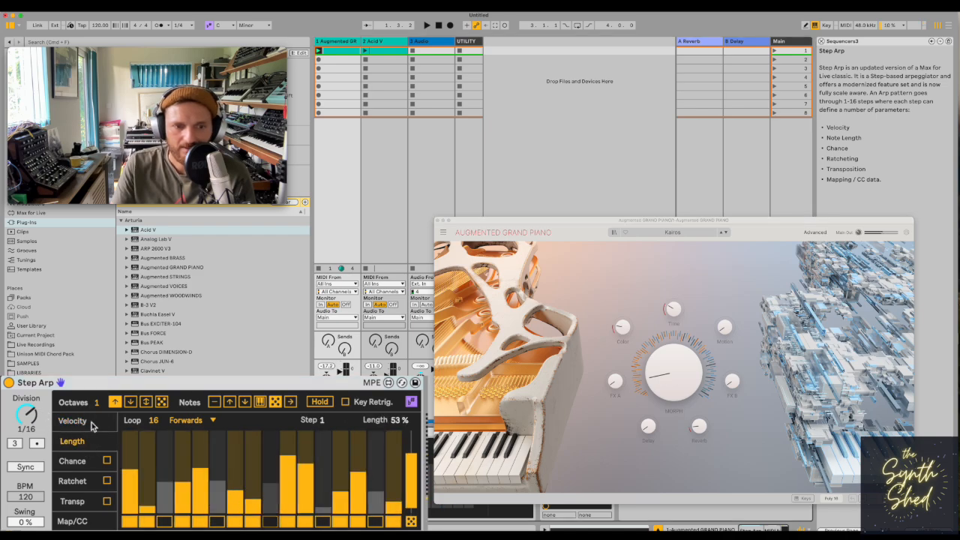
{"action": "left_click", "coordinate": [90, 423]}
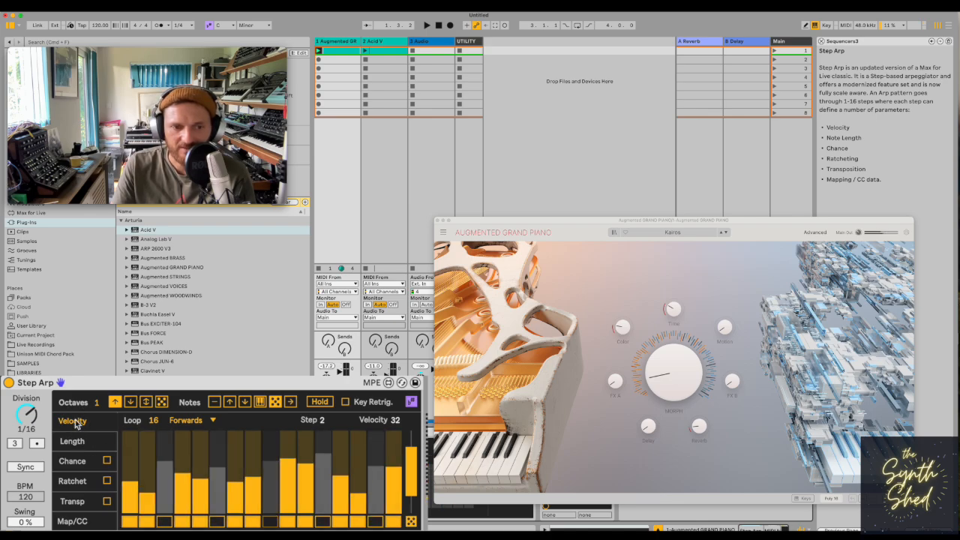
{"action": "left_click", "coordinate": [75, 442]}
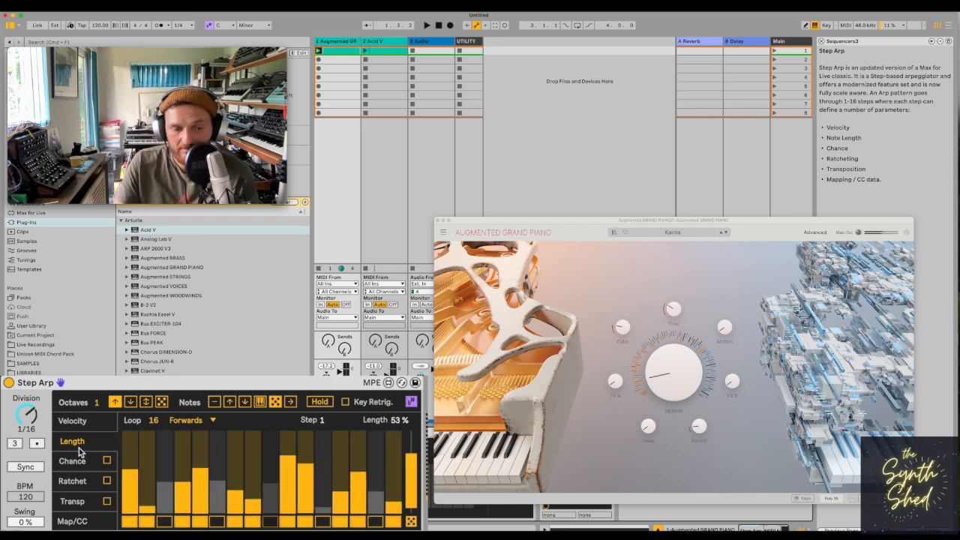
{"action": "left_click", "coordinate": [75, 421]}
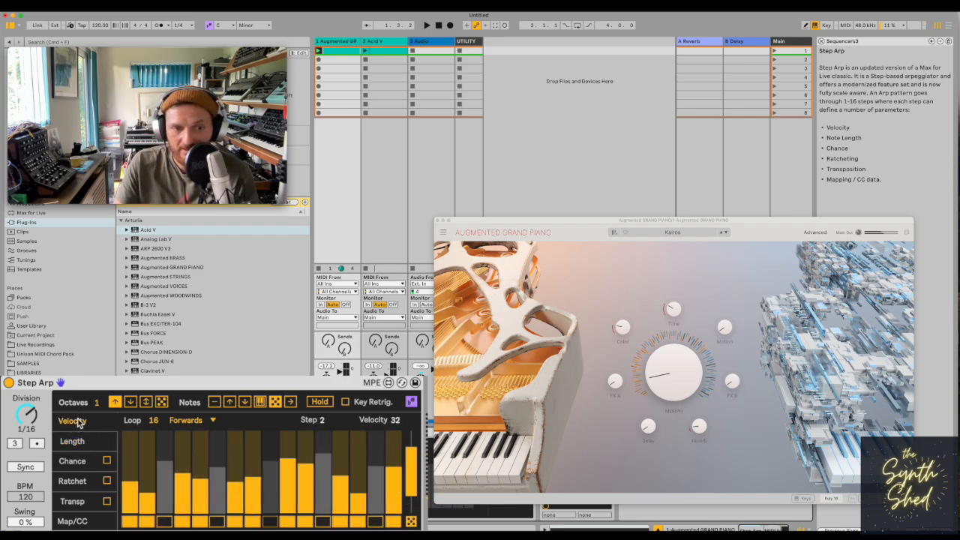
{"action": "left_click", "coordinate": [80, 442]}
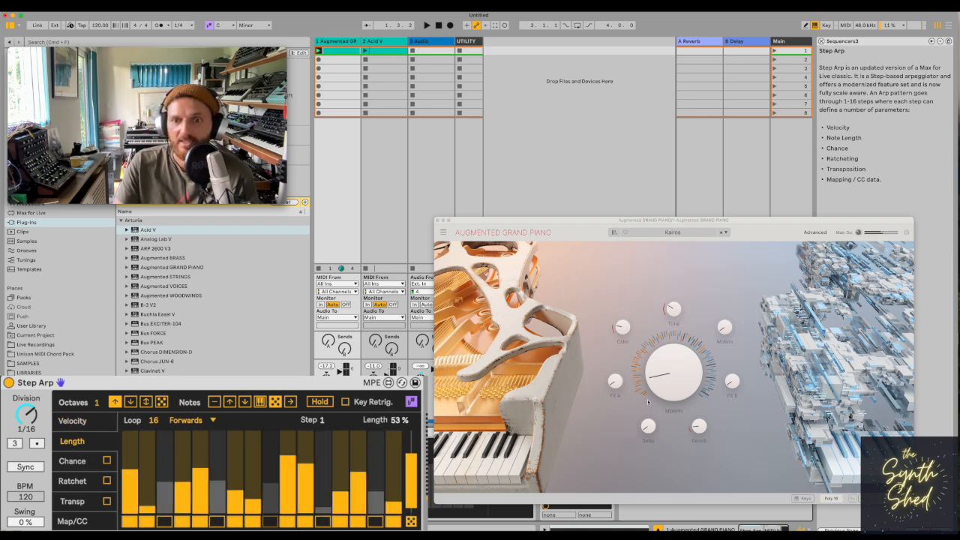
{"action": "left_click_drag", "start_coordinate": [789, 220], "coordinate": [810, 213]}
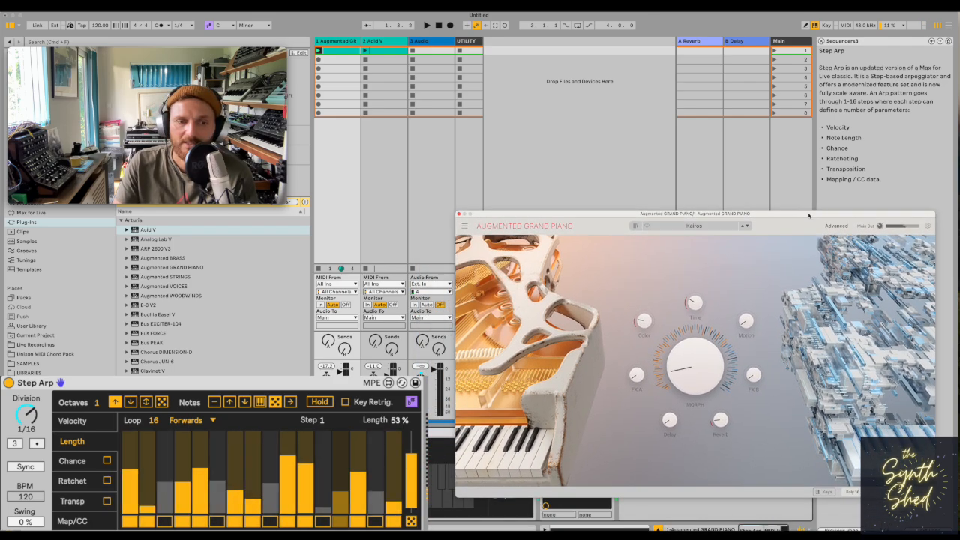
Show Step Arp's Ratchet lane and try switching Ratchet on and back off.
{"action": "left_click", "coordinate": [70, 487]}
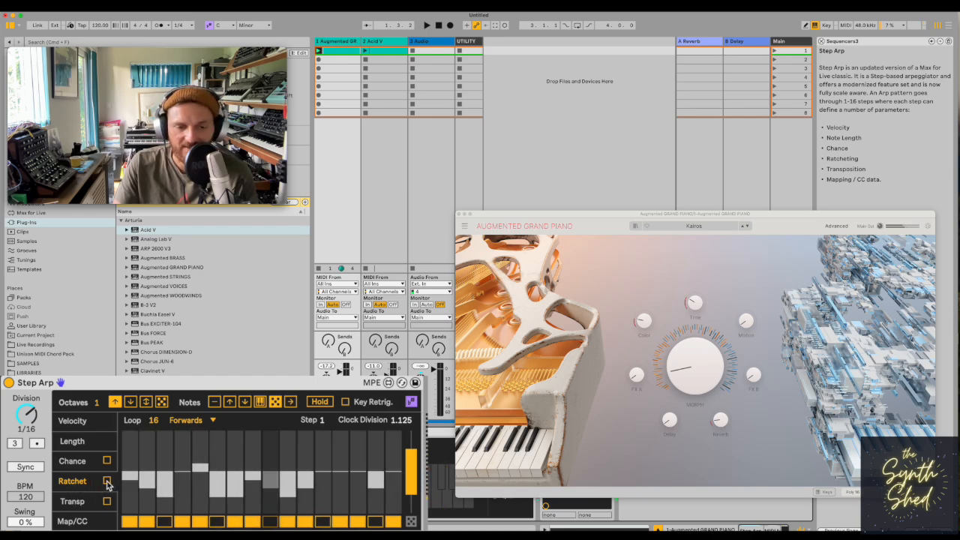
{"action": "left_click", "coordinate": [107, 483]}
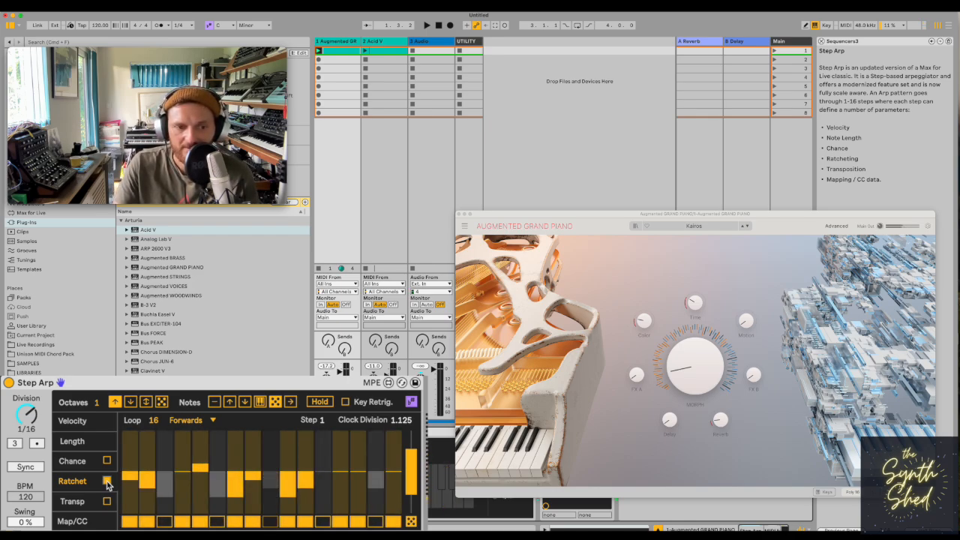
{"action": "left_click", "coordinate": [107, 482]}
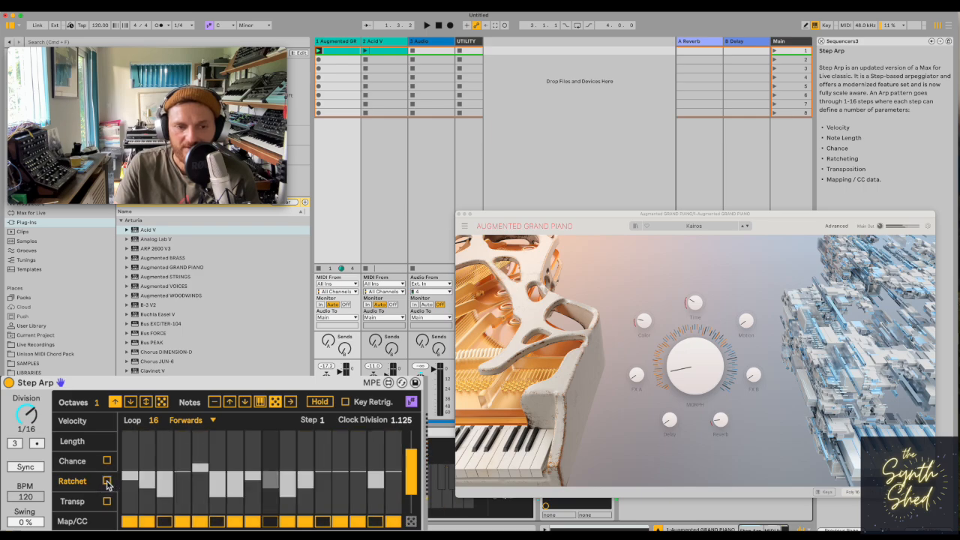
Try Step Arp's Swing at 22 % and about 57 %, and reset it to 0 %.
{"action": "left_click_drag", "start_coordinate": [28, 524], "coordinate": [33, 528]}
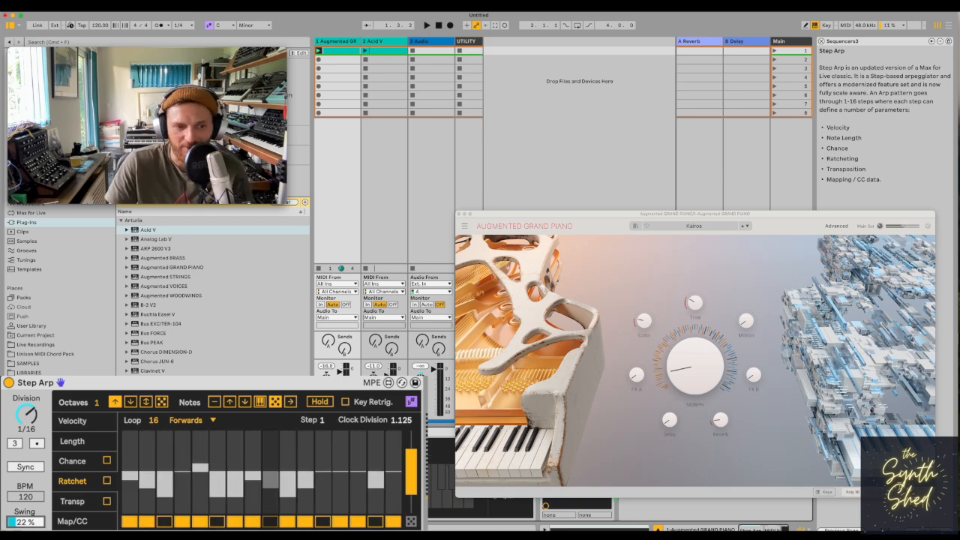
{"action": "left_click_drag", "start_coordinate": [28, 521], "coordinate": [30, 525]}
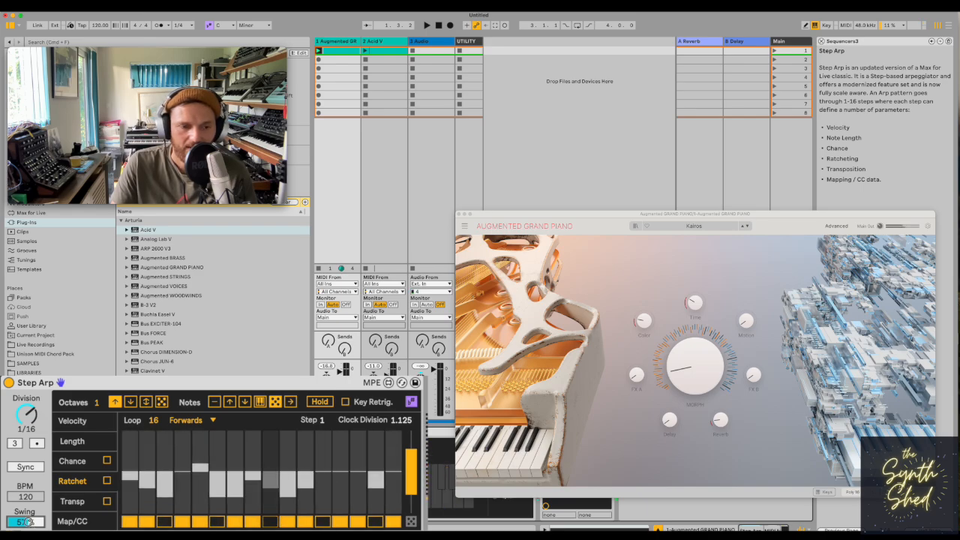
{"action": "double_click", "coordinate": [28, 522]}
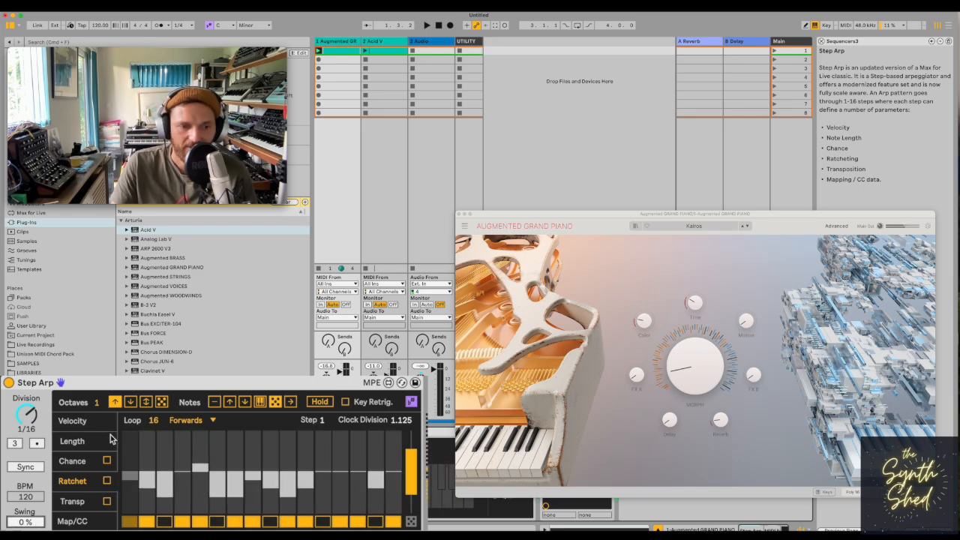
Enable Ratchet, randomize its clock divisions three times, and disable Ratchet again.
{"action": "left_click", "coordinate": [108, 481]}
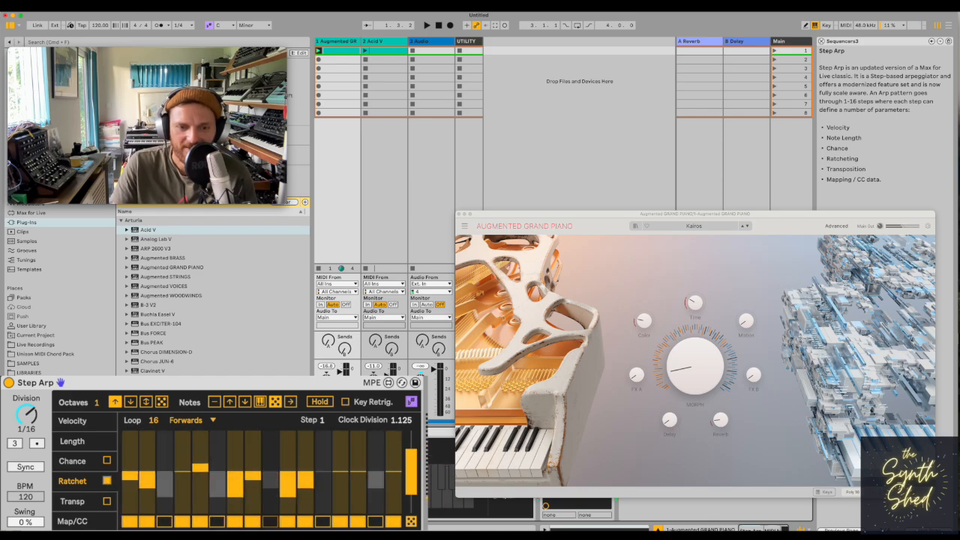
{"action": "left_click", "coordinate": [411, 522]}
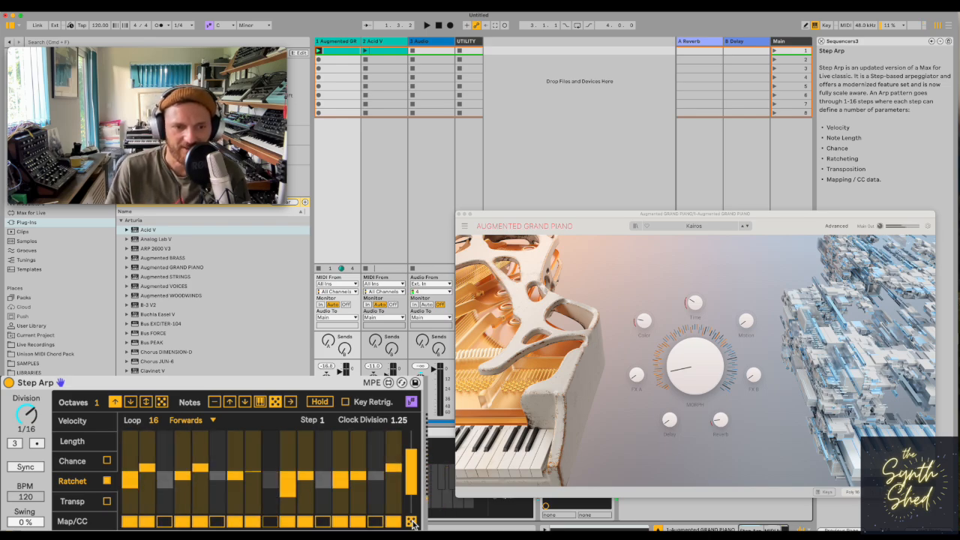
{"action": "left_click", "coordinate": [411, 522]}
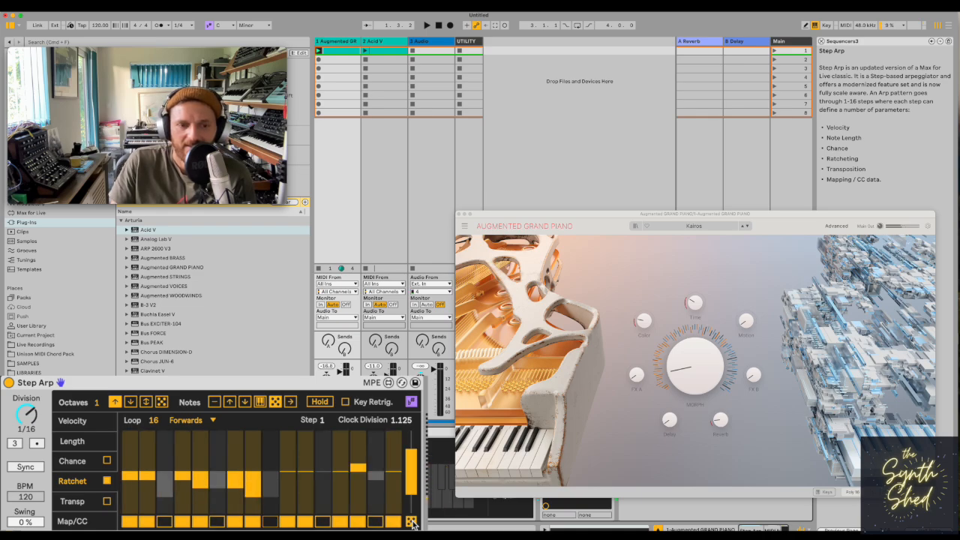
{"action": "left_click", "coordinate": [411, 521]}
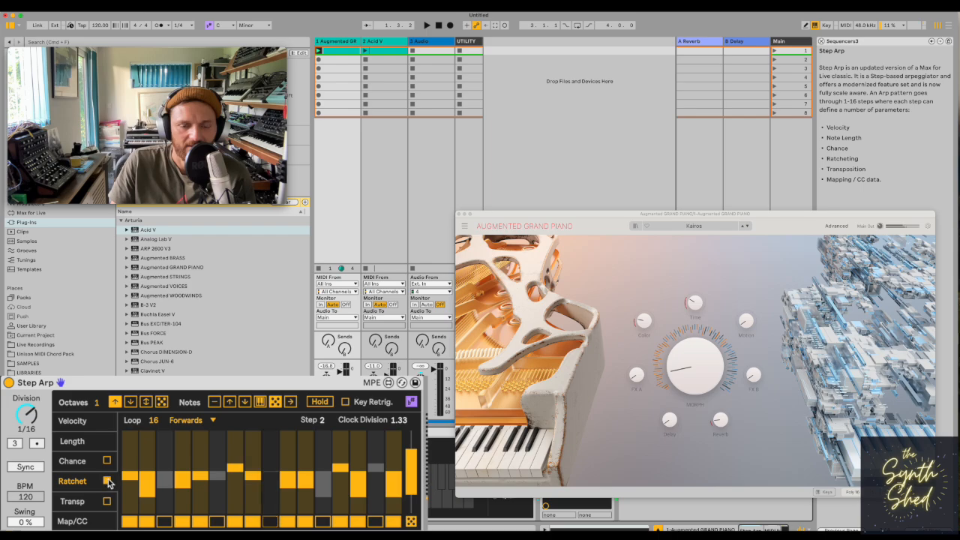
{"action": "left_click", "coordinate": [107, 481]}
In the Velocity lane, set Octaves to 0 with the up-and-down octave direction and randomize the steps.
{"action": "left_click", "coordinate": [81, 422]}
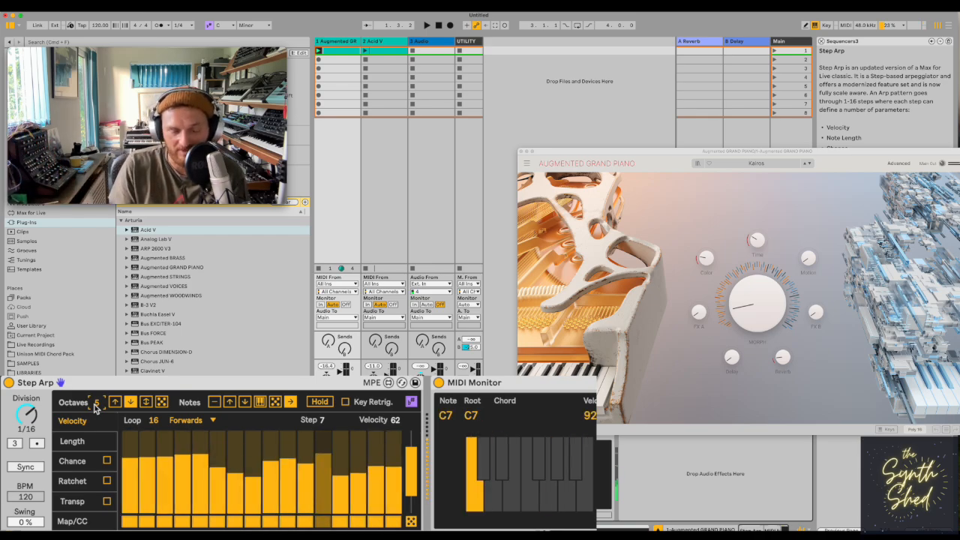
{"action": "left_click_drag", "start_coordinate": [96, 408], "coordinate": [98, 478]}
{"action": "left_click", "coordinate": [145, 402]}
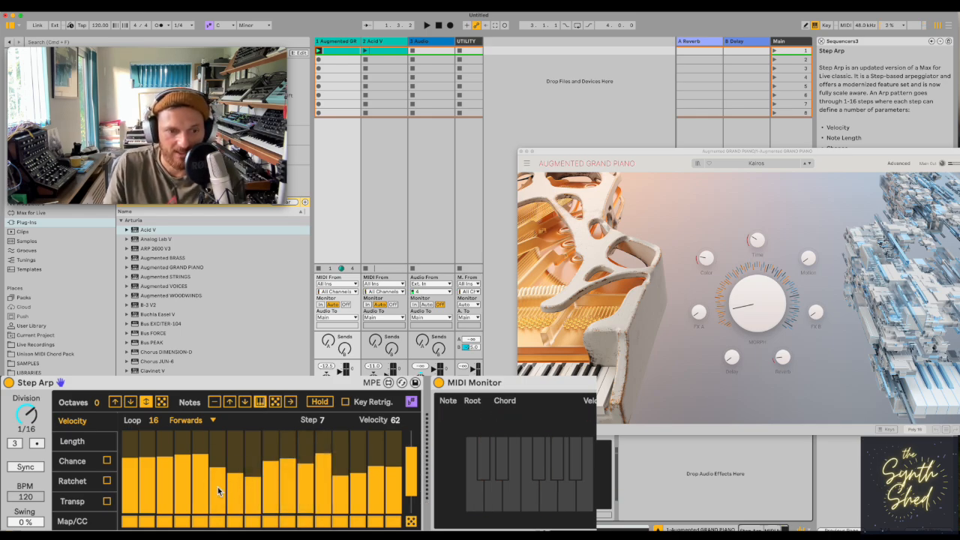
{"action": "left_click", "coordinate": [410, 521]}
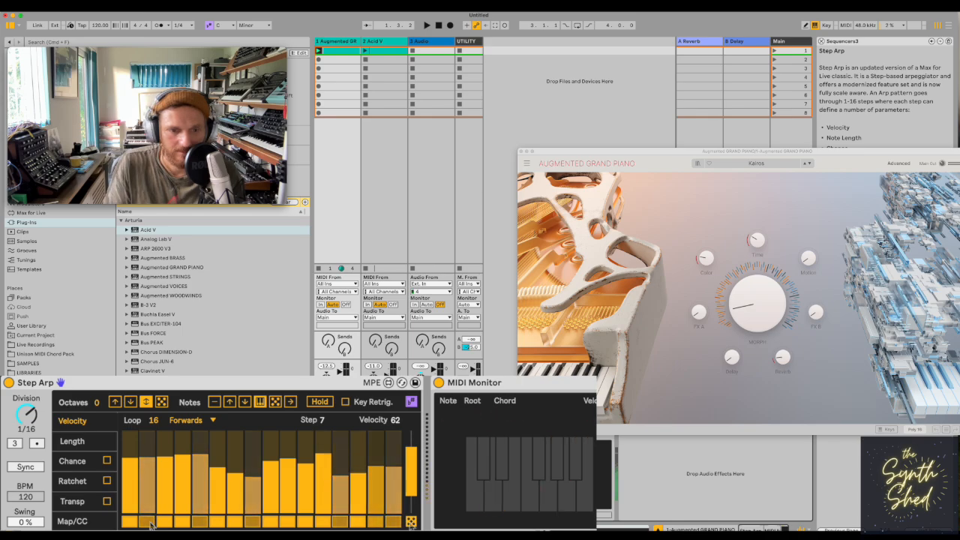